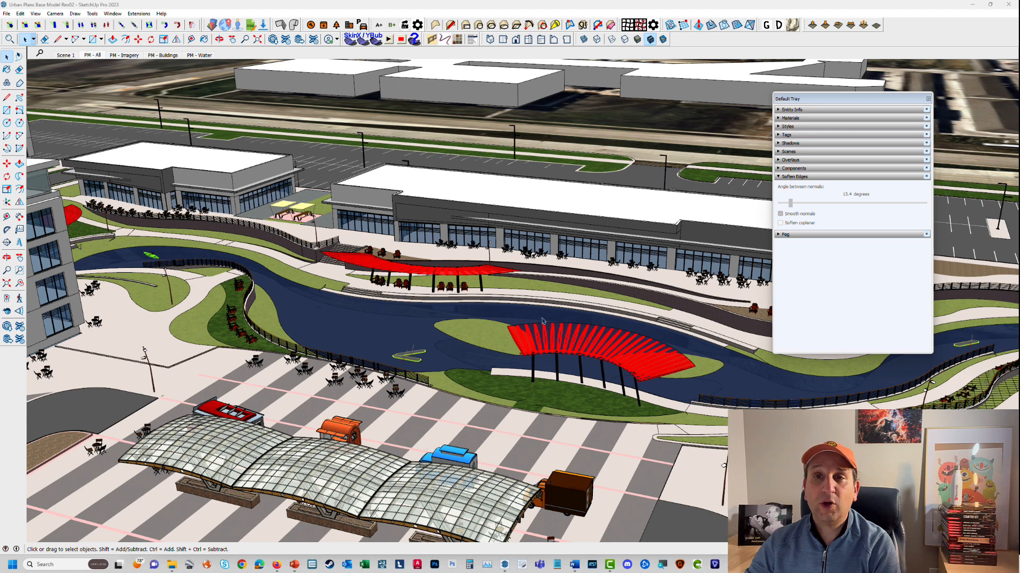
Switch to the browser and look over the SketchUp extensions offered on the Vali Architects page
{"action": "middle_click_drag", "start_coordinate": [542, 321], "coordinate": [473, 394]}
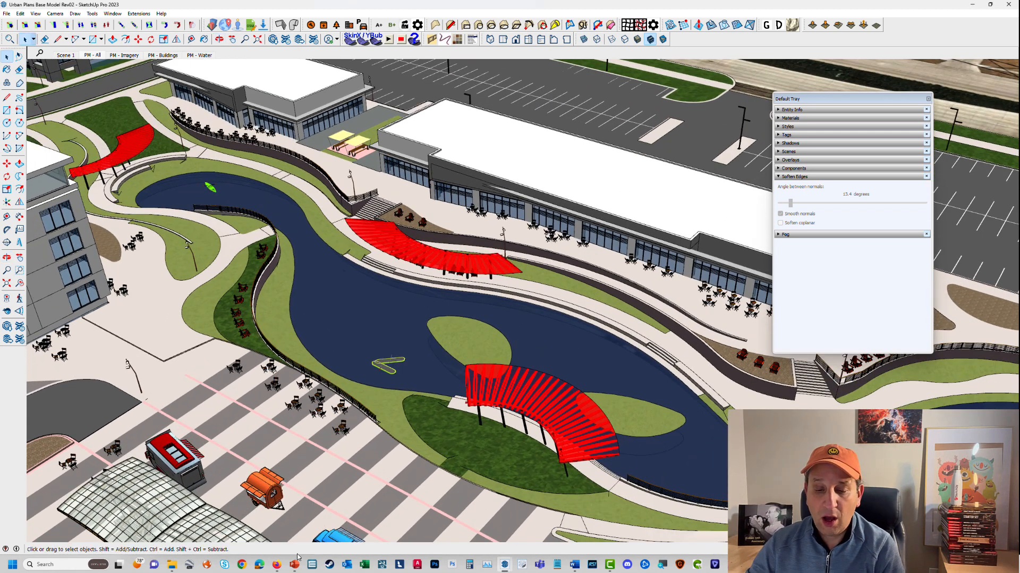
{"action": "left_click", "coordinate": [278, 564]}
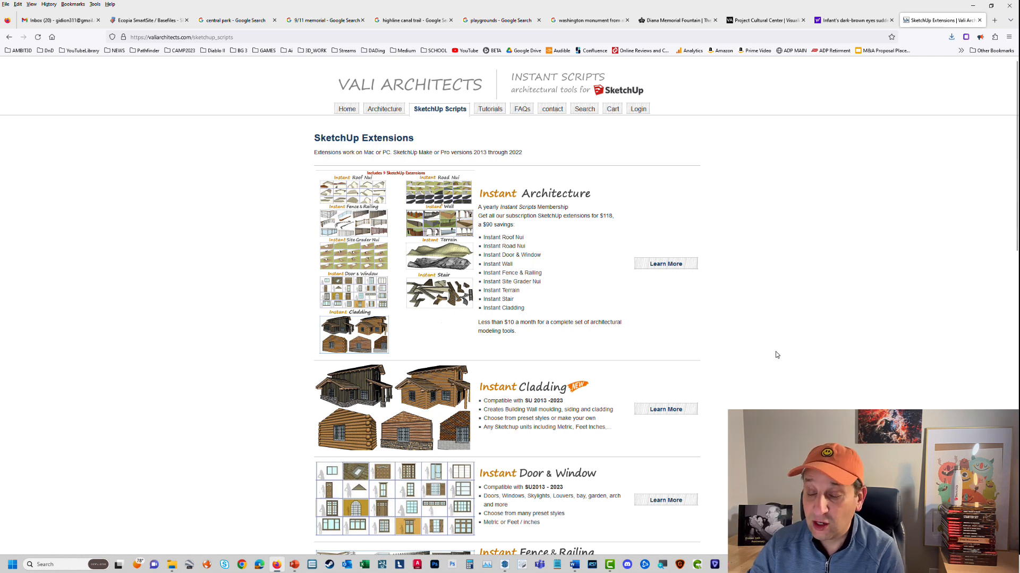
{"action": "scroll", "coordinate": [777, 355], "scroll_direction": "down", "scroll_amount": 3}
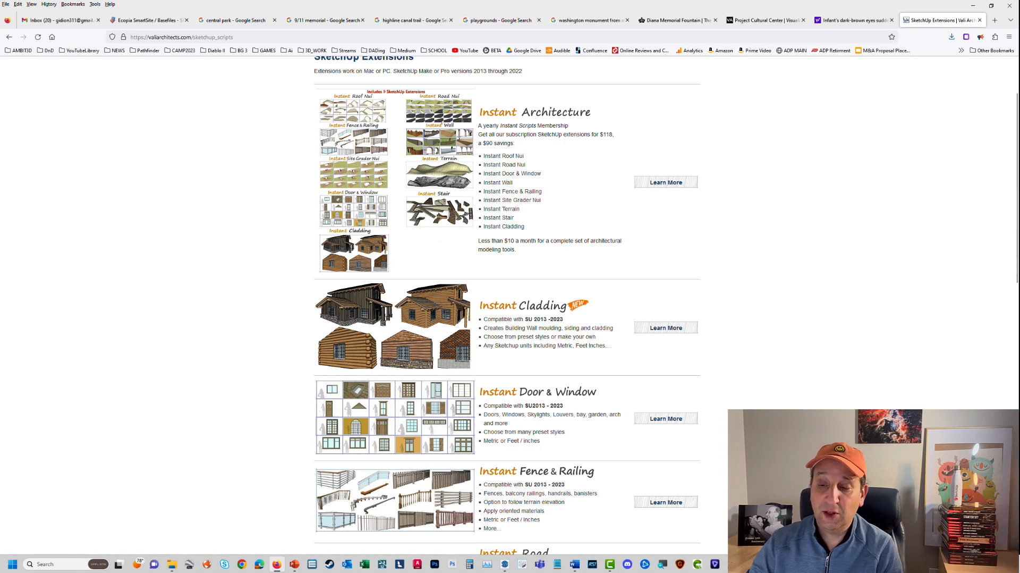
{"action": "scroll", "coordinate": [507, 302], "scroll_direction": "down", "scroll_amount": 3}
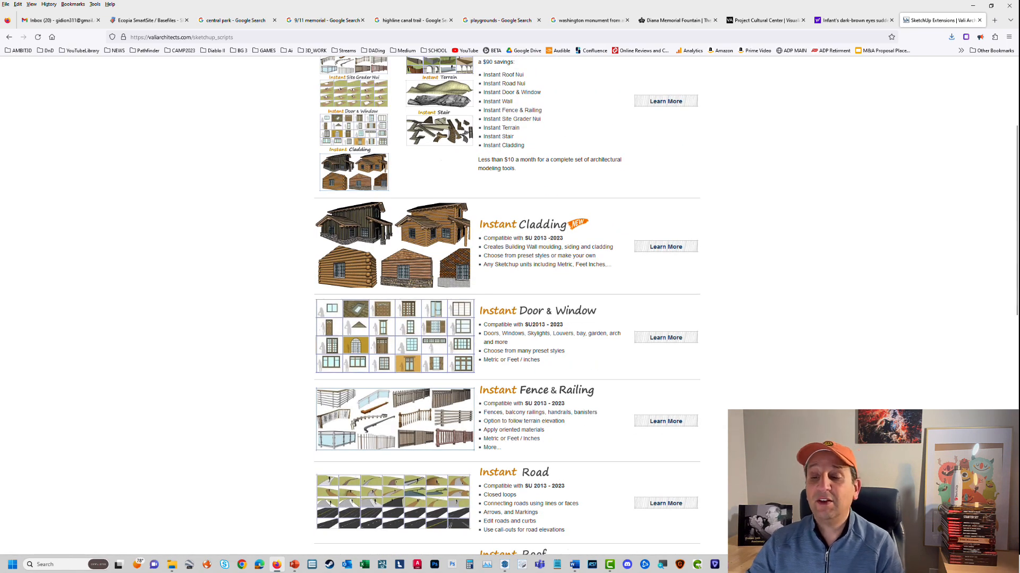
{"action": "scroll", "coordinate": [507, 303], "scroll_direction": "up", "scroll_amount": 6}
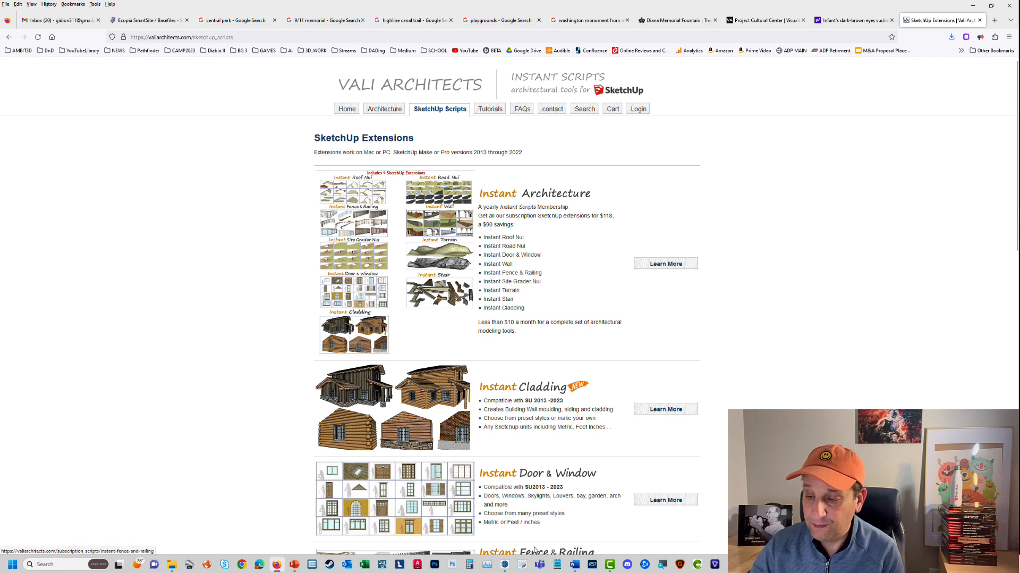
{"action": "mouse_move", "coordinate": [505, 563]}
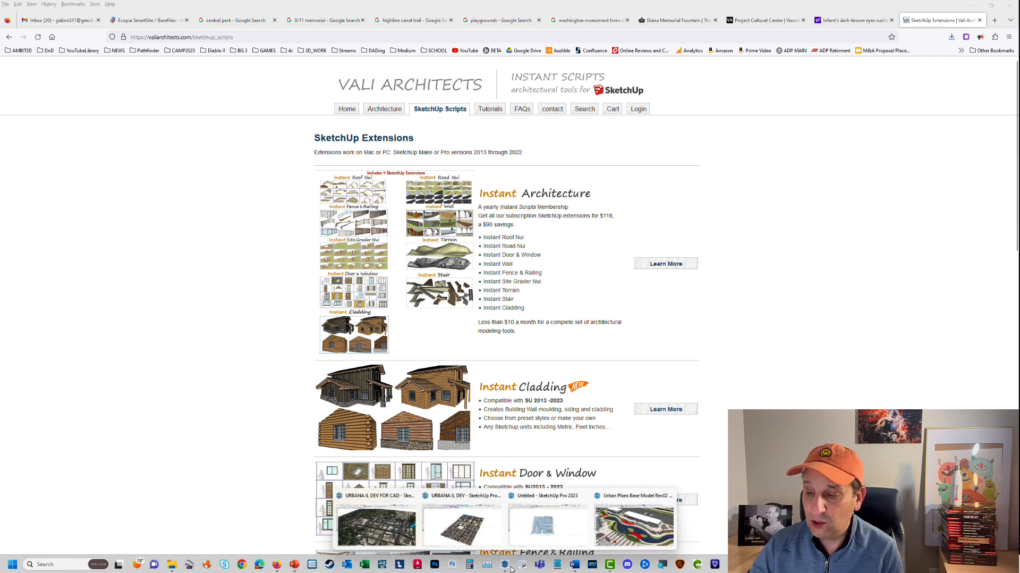
{"action": "left_click", "coordinate": [636, 541]}
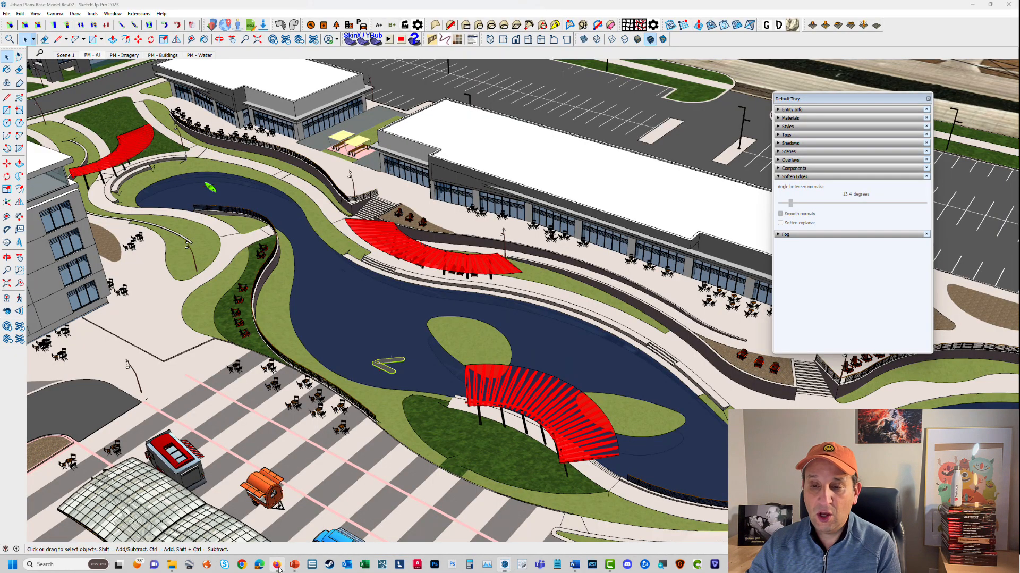
{"action": "left_click", "coordinate": [277, 564]}
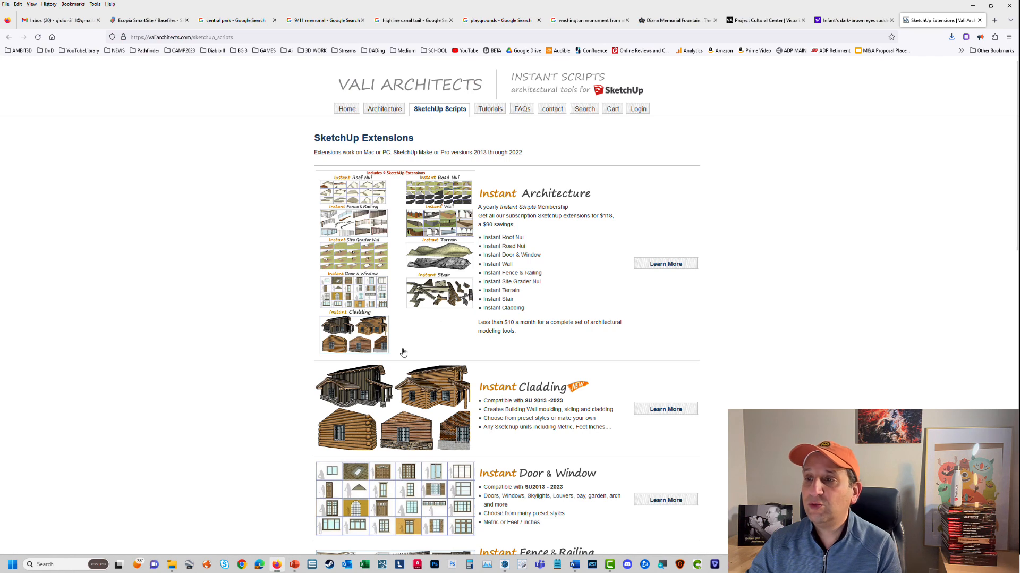
Log in to the Vali Architects site with the saved username and account password
{"action": "left_click", "coordinate": [639, 112]}
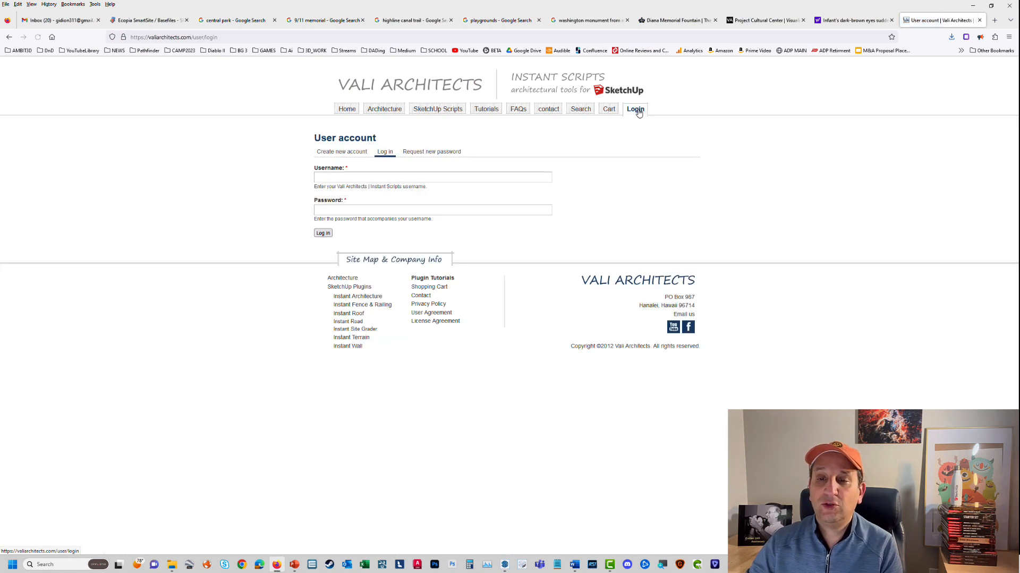
{"action": "left_click", "coordinate": [373, 182]}
{"action": "left_click", "coordinate": [353, 192]}
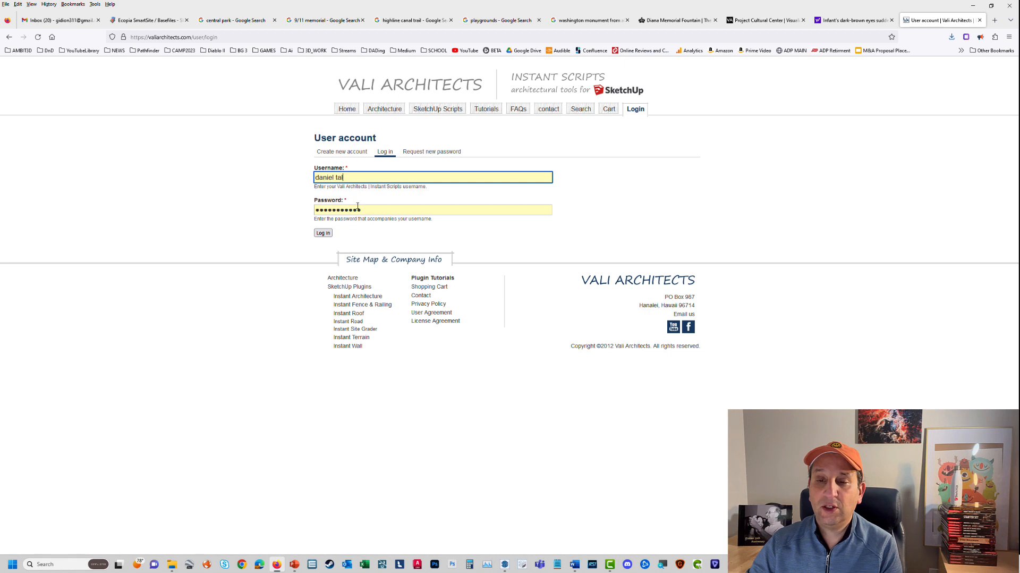
{"action": "left_click", "coordinate": [322, 234]}
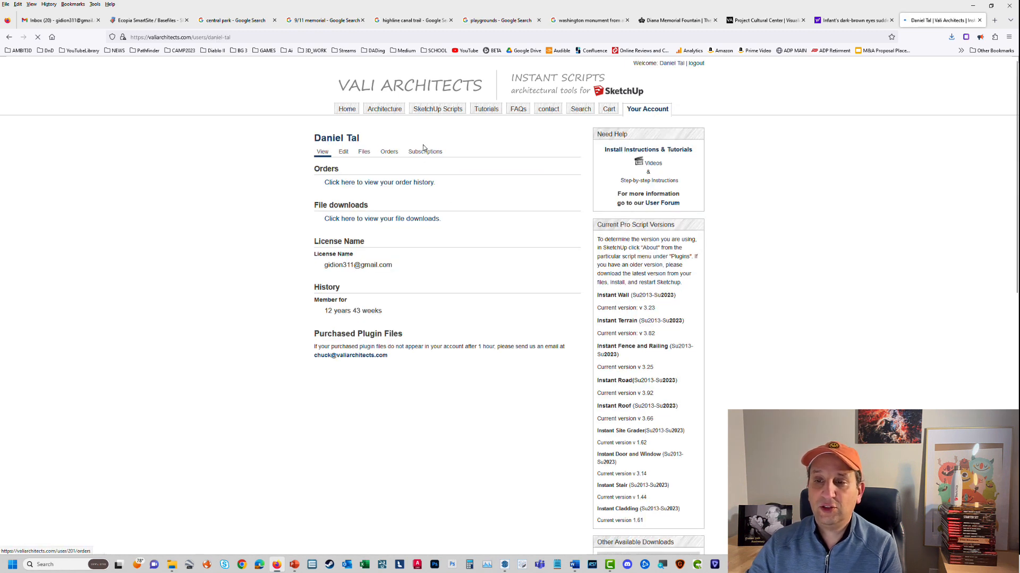
Reactivate the InstantArchitecture script in the account's subscriptions for use on a different computer
{"action": "left_click", "coordinate": [425, 151]}
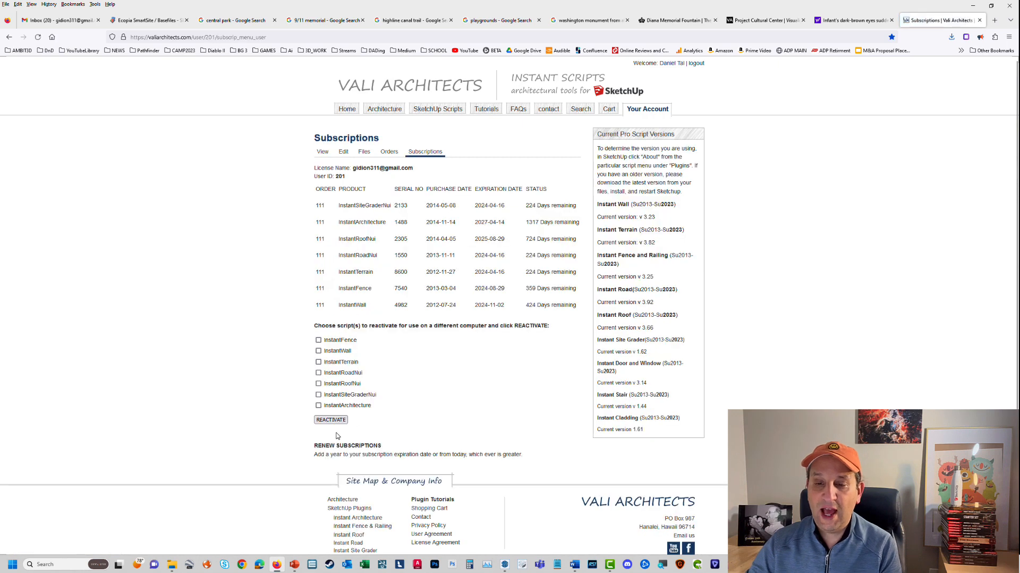
{"action": "left_click", "coordinate": [318, 405]}
{"action": "left_click", "coordinate": [334, 420]}
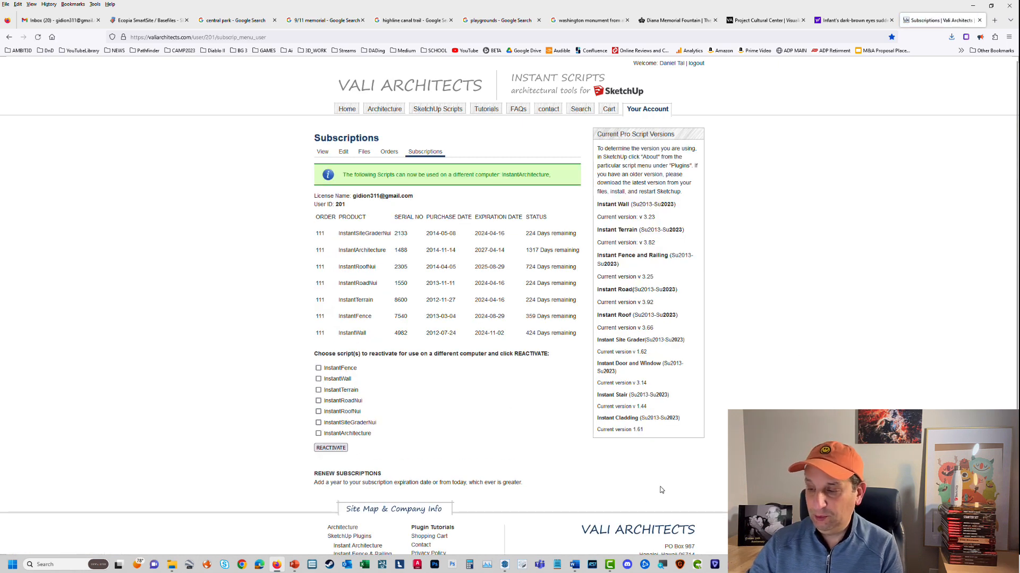
Switch to the Urban Plans Base Model in SketchUp and inspect the existing railings on the retaining walls along the water
{"action": "left_click", "coordinate": [661, 523]}
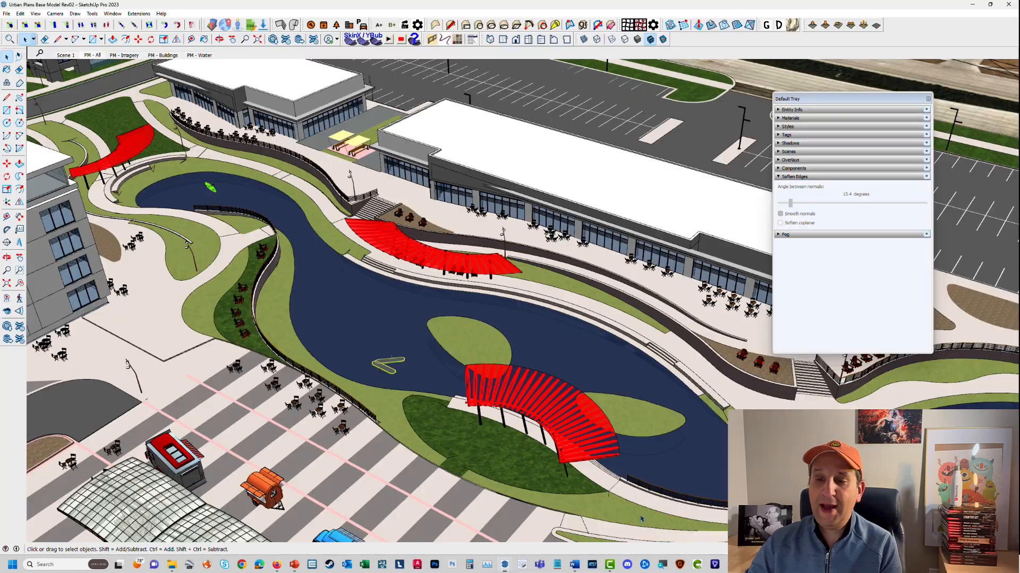
{"action": "middle_click_drag", "start_coordinate": [441, 360], "coordinate": [421, 352]}
{"action": "scroll", "coordinate": [311, 232], "scroll_direction": "up", "scroll_amount": 6}
{"action": "middle_click_drag", "start_coordinate": [312, 234], "coordinate": [402, 291], "text": "shift"}
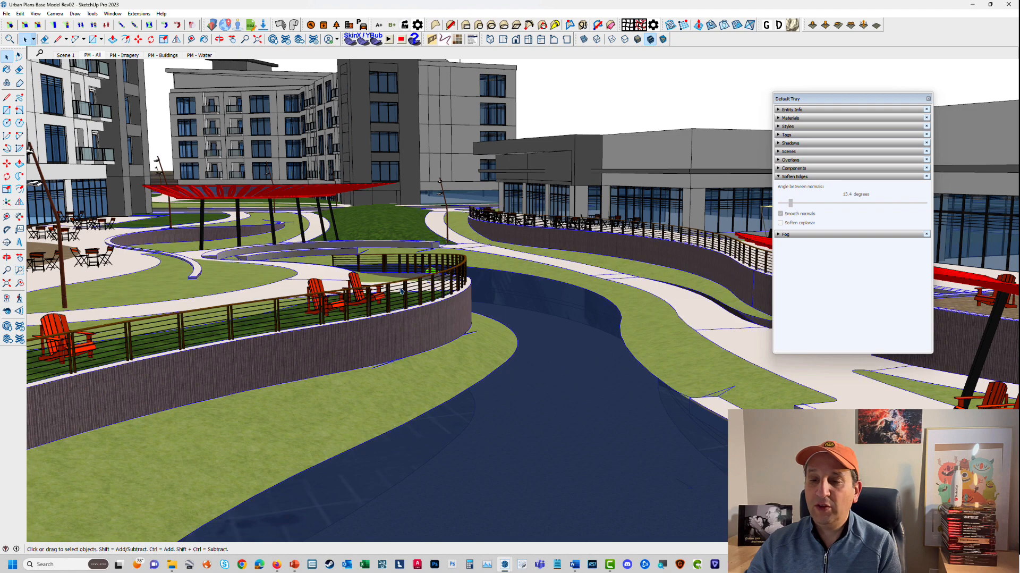
{"action": "left_click", "coordinate": [413, 283]}
{"action": "left_click", "coordinate": [601, 229]}
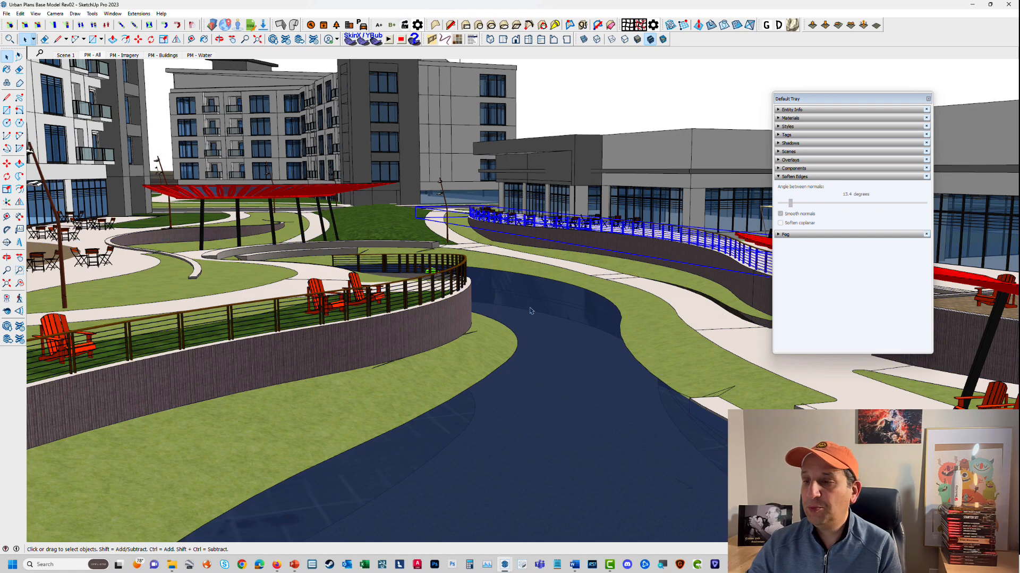
Open the retaining wall's group beside the gravel seating area and select the whole line running along the middle of the wall's top
{"action": "middle_click_drag", "start_coordinate": [532, 310], "coordinate": [556, 338]}
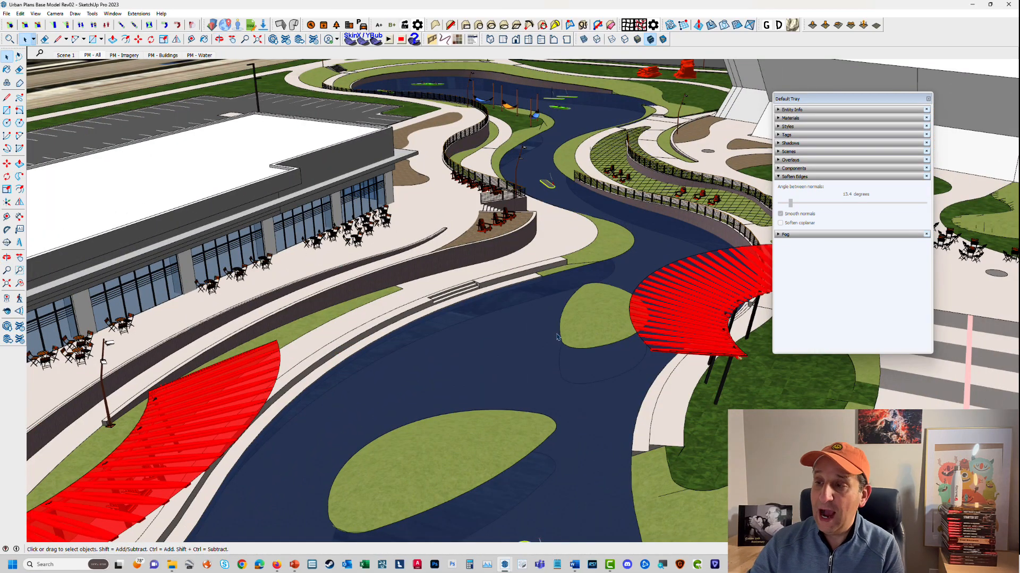
{"action": "scroll", "coordinate": [557, 336], "scroll_direction": "up", "scroll_amount": 3}
{"action": "middle_click_drag", "start_coordinate": [485, 364], "coordinate": [160, 202]}
{"action": "scroll", "coordinate": [156, 201], "scroll_direction": "up", "scroll_amount": 3}
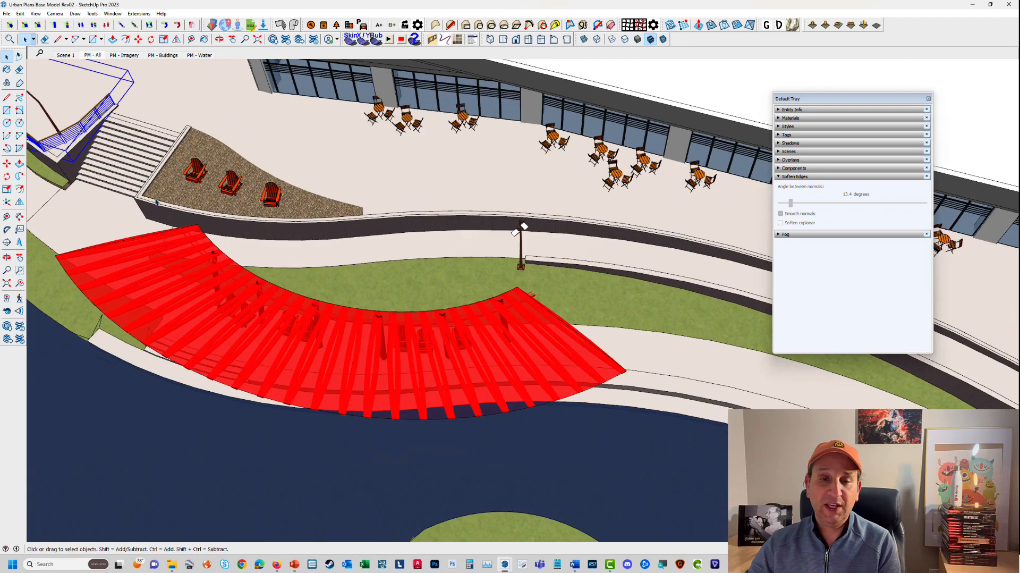
{"action": "scroll", "coordinate": [160, 207], "scroll_direction": "up", "scroll_amount": 3}
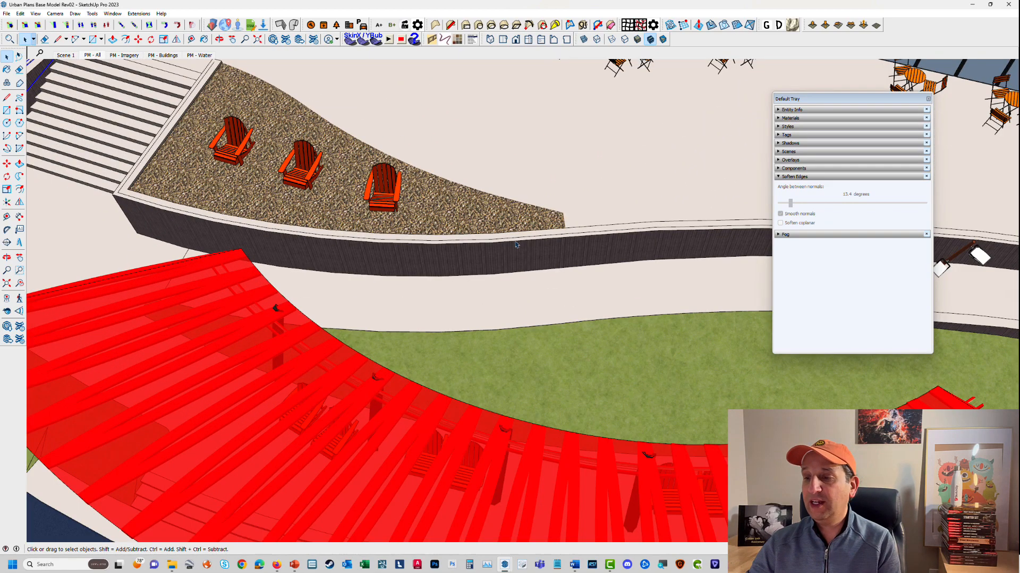
{"action": "scroll", "coordinate": [515, 245], "scroll_direction": "down", "scroll_amount": 5}
{"action": "middle_click_drag", "start_coordinate": [515, 244], "coordinate": [420, 301]}
{"action": "scroll", "coordinate": [314, 297], "scroll_direction": "up", "scroll_amount": 6}
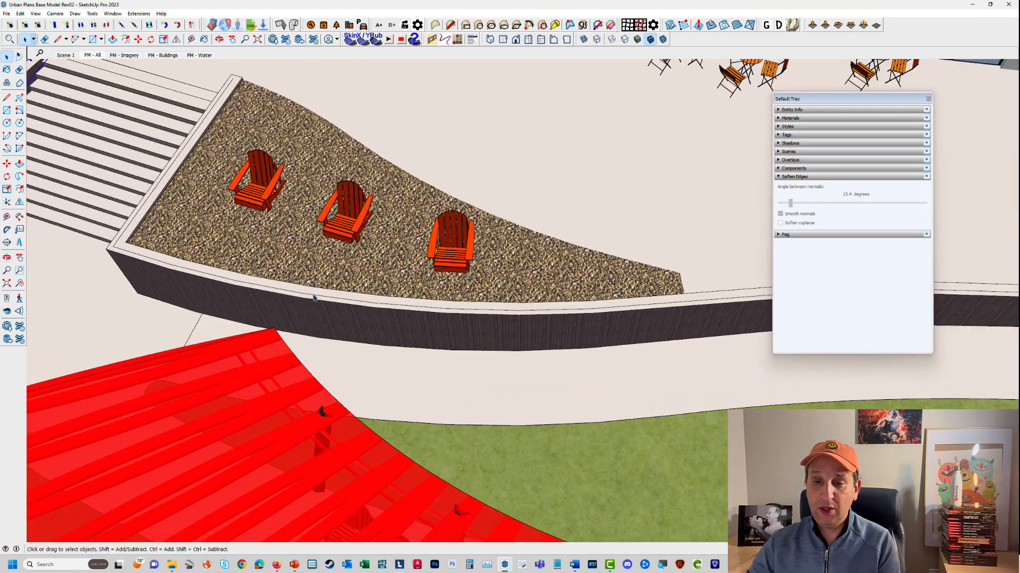
{"action": "double_click", "coordinate": [318, 298]}
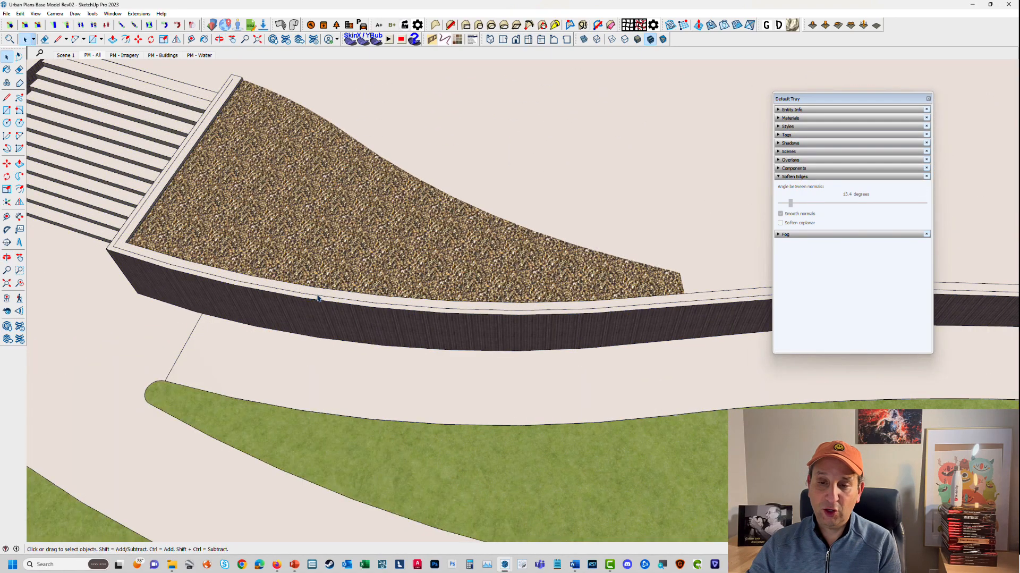
{"action": "left_click", "coordinate": [322, 298]}
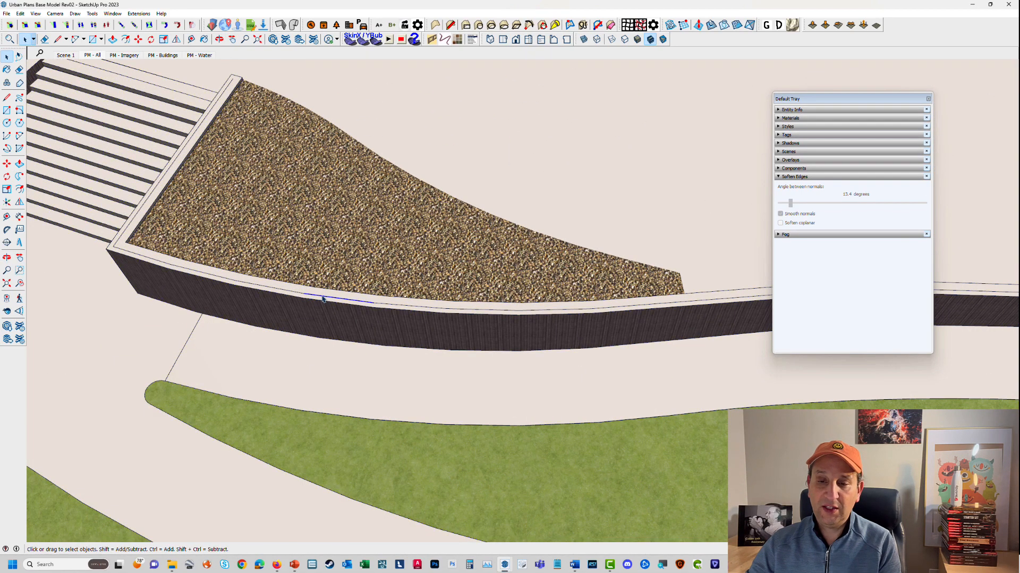
{"action": "scroll", "coordinate": [325, 297], "scroll_direction": "down", "scroll_amount": 8}
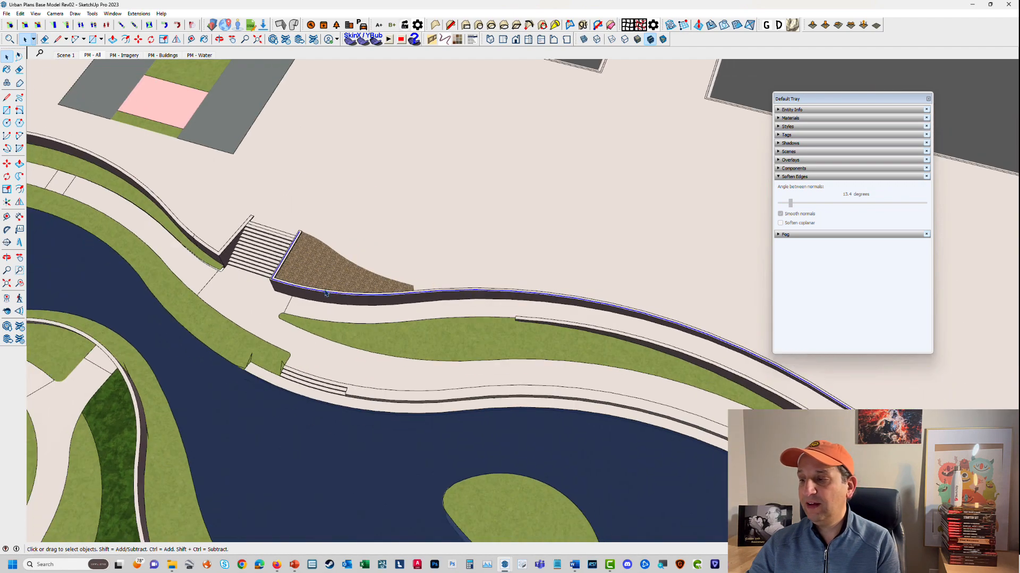
{"action": "scroll", "coordinate": [276, 281], "scroll_direction": "up", "scroll_amount": 8}
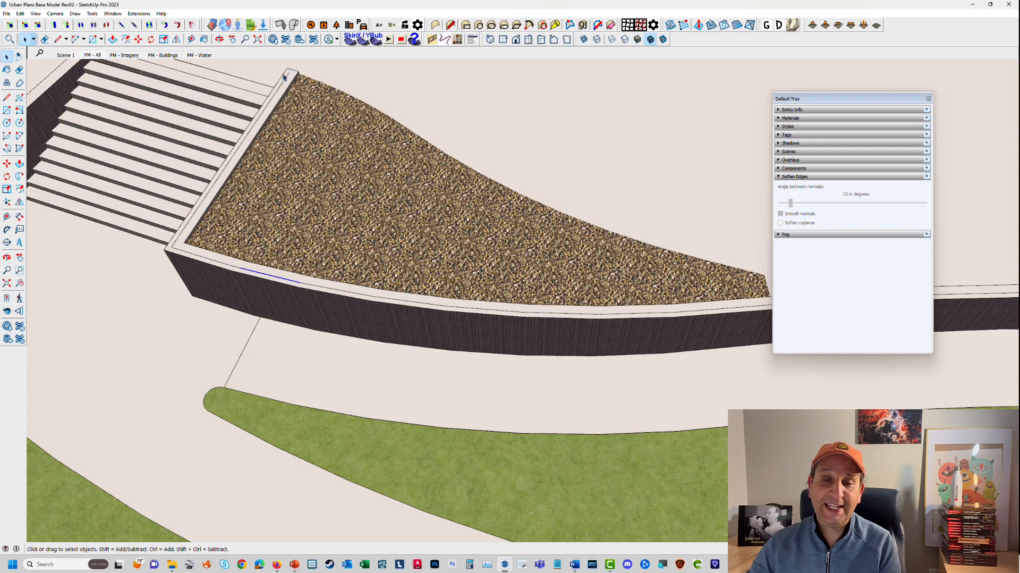
{"action": "scroll", "coordinate": [284, 70], "scroll_direction": "up", "scroll_amount": 1}
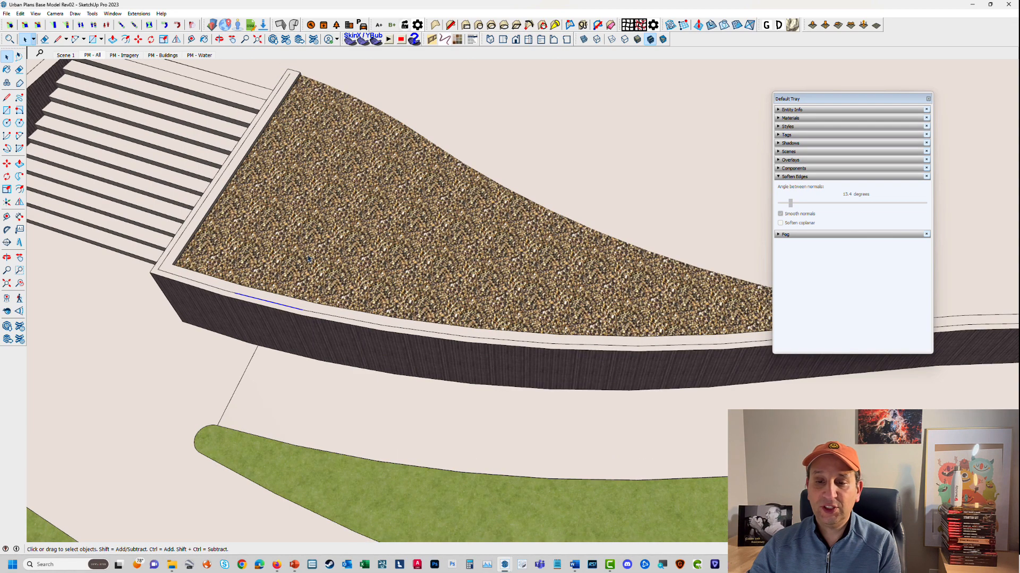
{"action": "triple_click", "coordinate": [298, 309]}
{"action": "triple_click", "coordinate": [298, 309]}
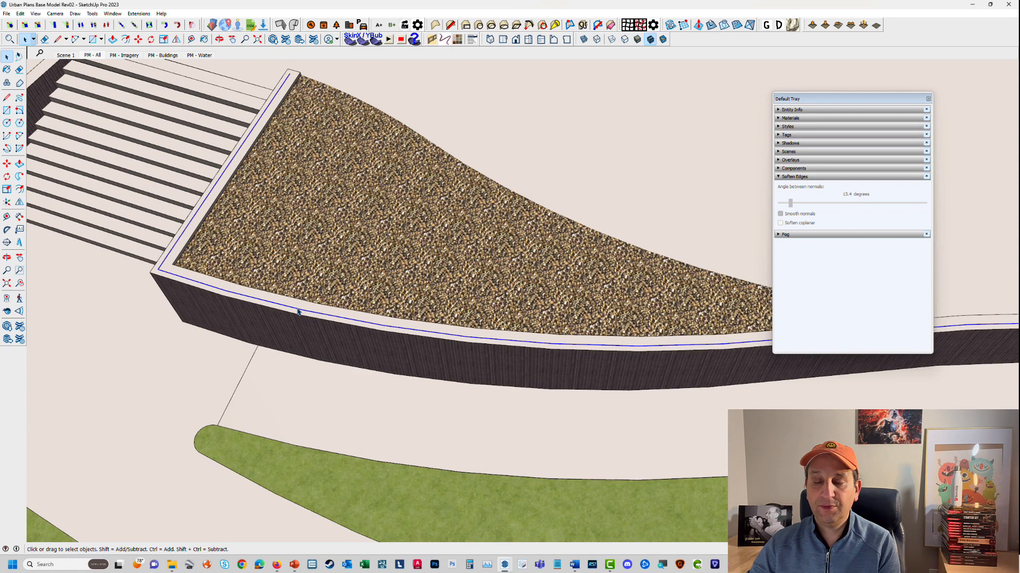
Make a group from the selected line along the top of the retaining wall
{"action": "middle_click_drag", "start_coordinate": [298, 312], "coordinate": [759, 161]}
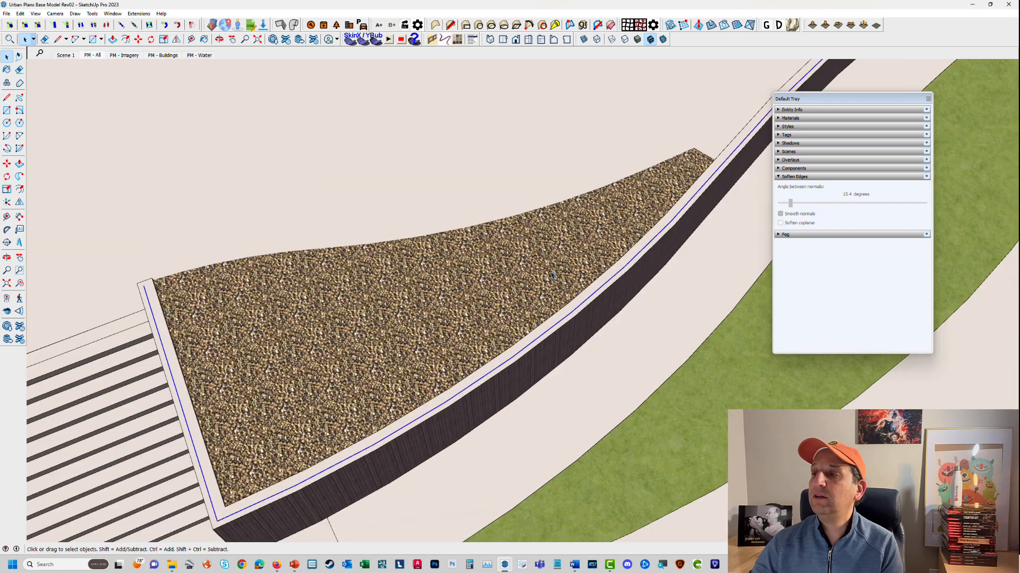
{"action": "scroll", "coordinate": [552, 275], "scroll_direction": "down", "scroll_amount": 3}
{"action": "middle_click_drag", "start_coordinate": [551, 274], "coordinate": [578, 223]}
{"action": "scroll", "coordinate": [499, 256], "scroll_direction": "down", "scroll_amount": 1}
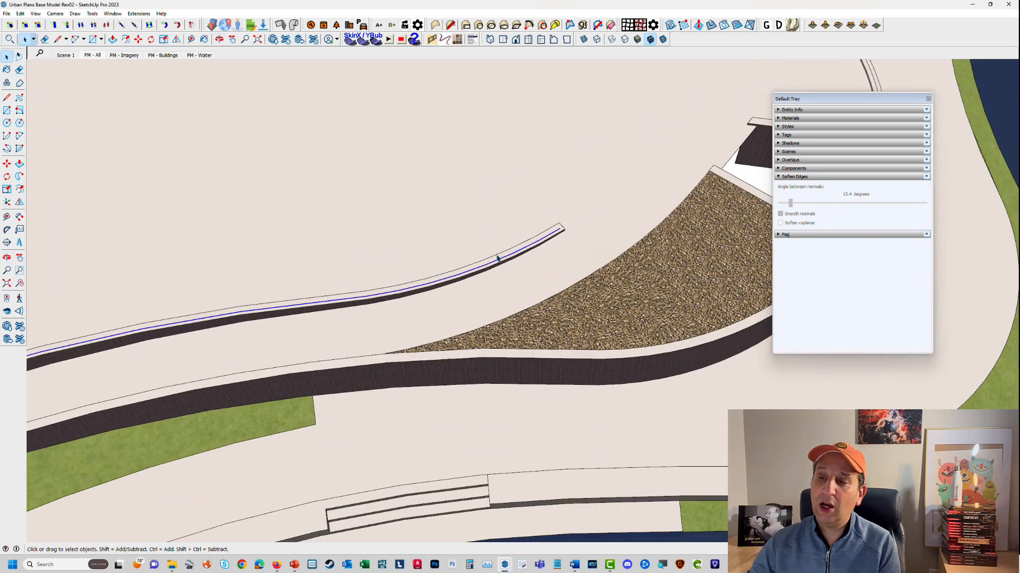
{"action": "scroll", "coordinate": [497, 258], "scroll_direction": "down", "scroll_amount": 2}
{"action": "middle_click_drag", "start_coordinate": [498, 259], "coordinate": [388, 273]}
{"action": "scroll", "coordinate": [441, 301], "scroll_direction": "up", "scroll_amount": 2}
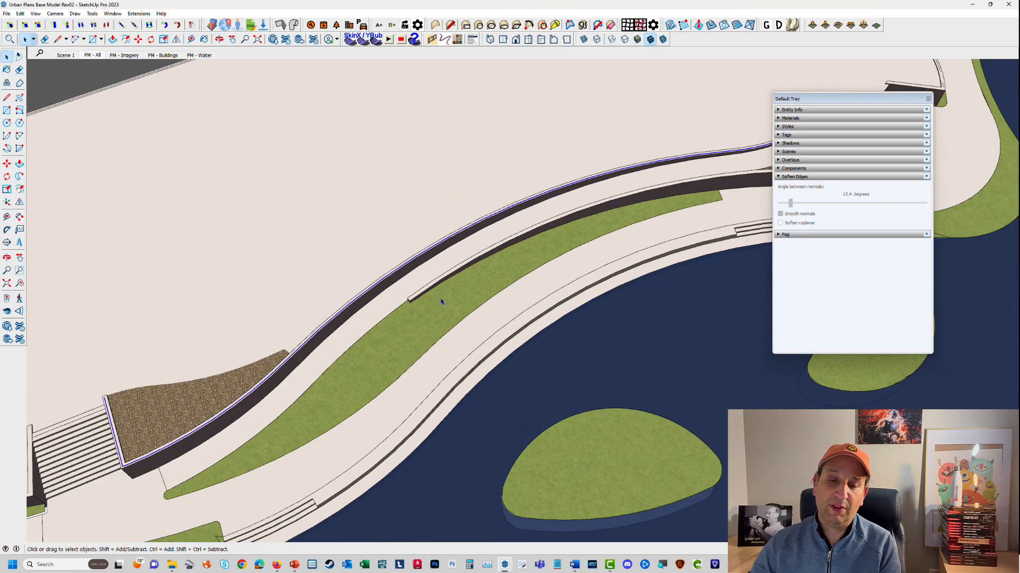
{"action": "scroll", "coordinate": [441, 301], "scroll_direction": "down", "scroll_amount": 2}
{"action": "middle_click_drag", "start_coordinate": [358, 353], "coordinate": [272, 339]}
{"action": "scroll", "coordinate": [262, 361], "scroll_direction": "up", "scroll_amount": 2}
{"action": "scroll", "coordinate": [262, 361], "scroll_direction": "up", "scroll_amount": 2}
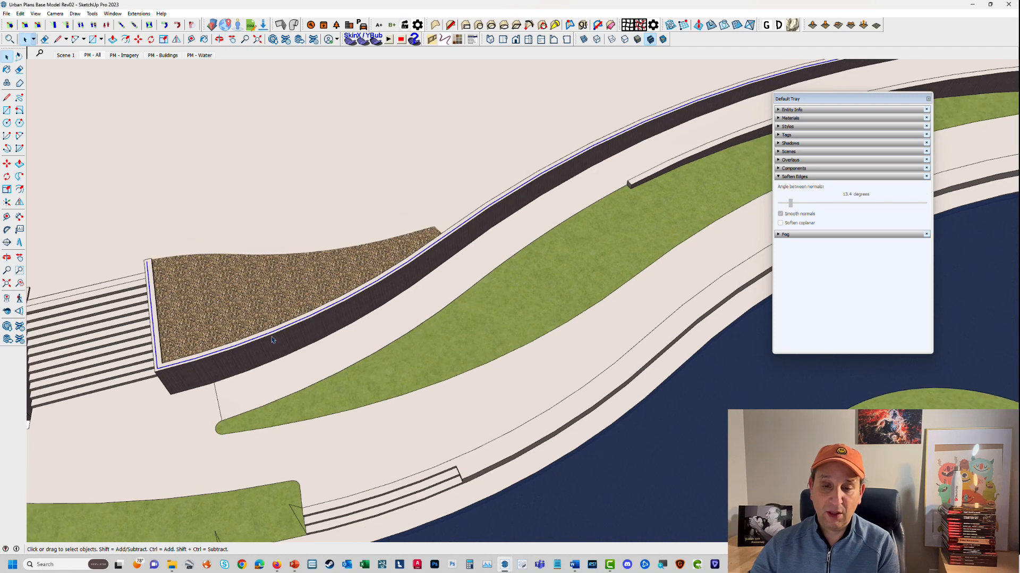
{"action": "scroll", "coordinate": [272, 339], "scroll_direction": "up", "scroll_amount": 1}
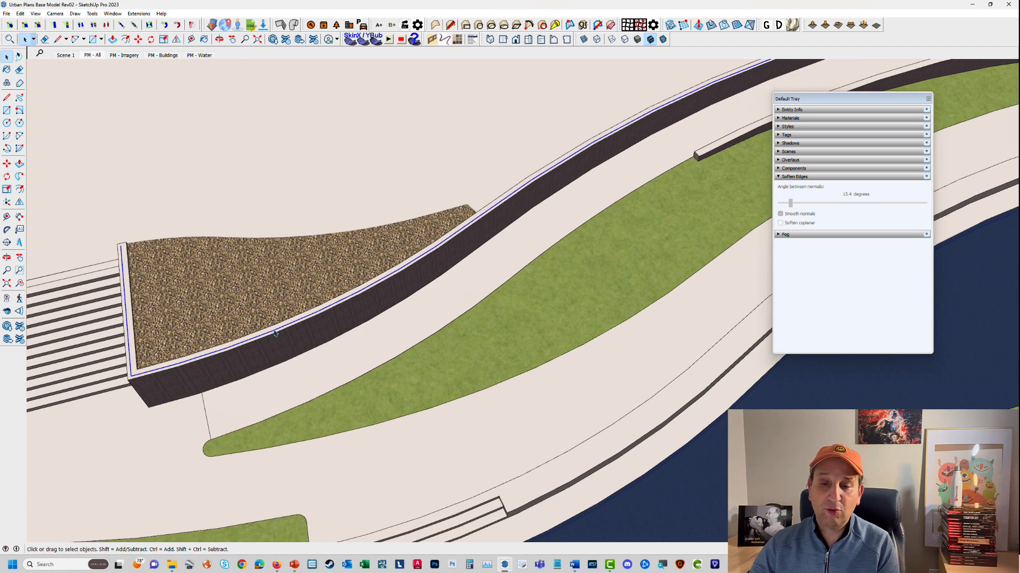
{"action": "right_click", "coordinate": [275, 334]}
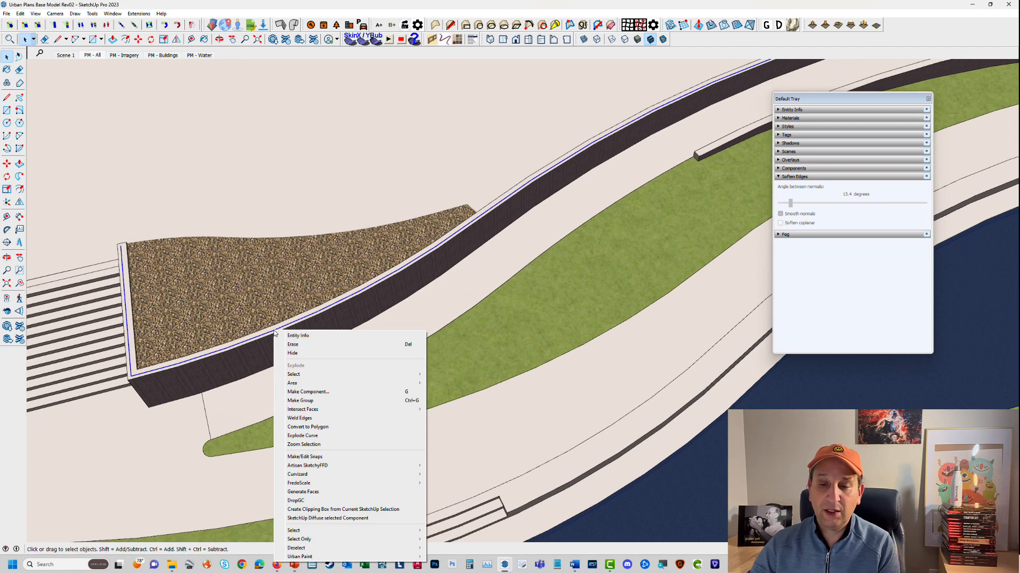
{"action": "left_click", "coordinate": [314, 402]}
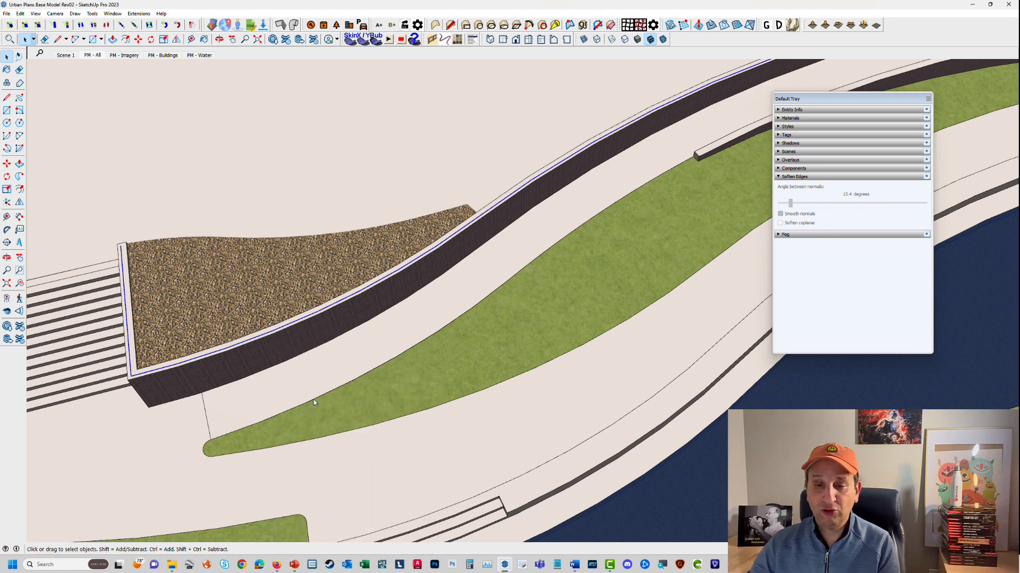
Start Instant Fence & Railing on the grouped line, set the library to All and browse the available fence and railing styles
{"action": "middle_click_drag", "start_coordinate": [281, 300], "coordinate": [454, 263]}
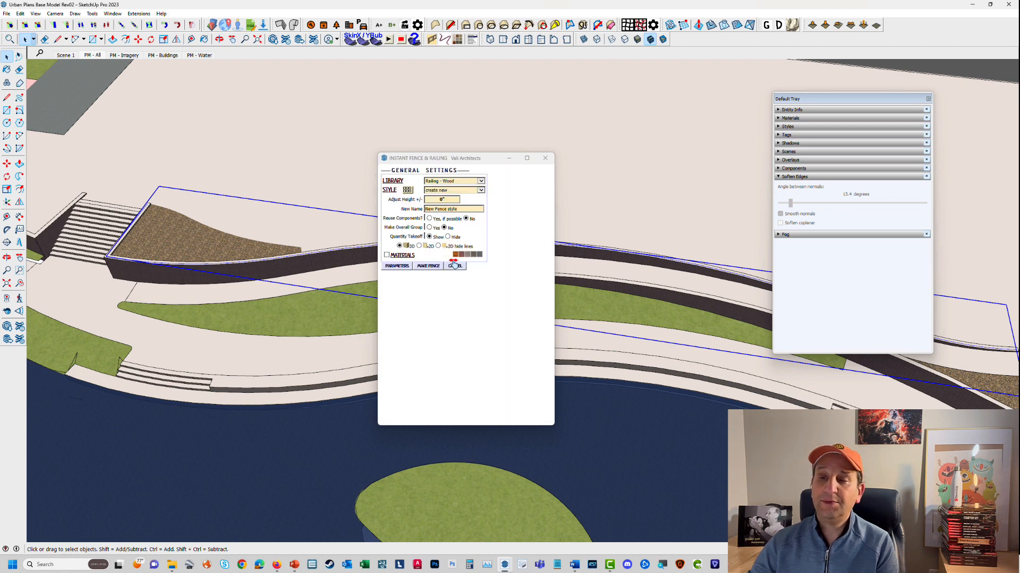
{"action": "left_click", "coordinate": [481, 181]}
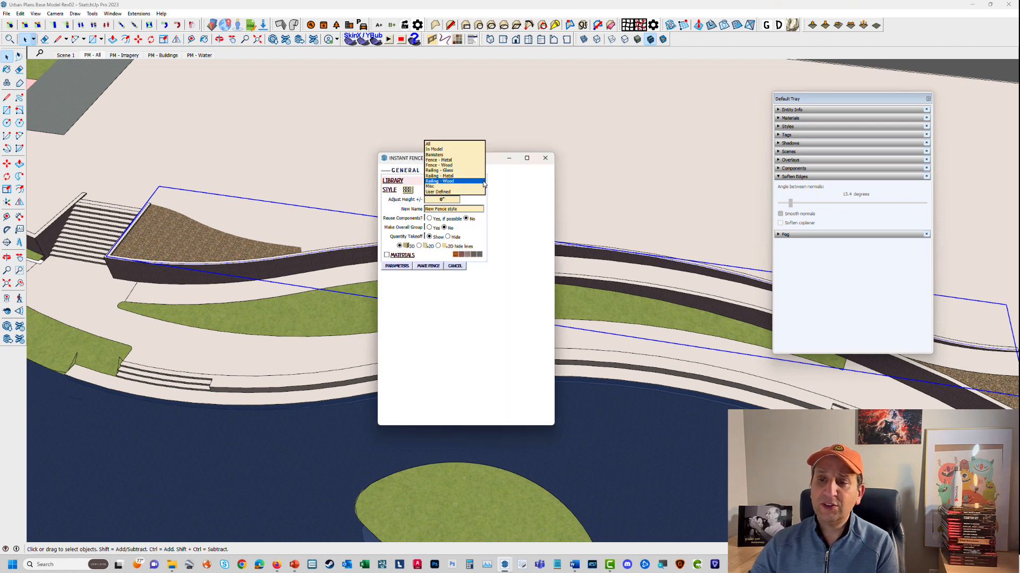
{"action": "left_click", "coordinate": [431, 144]}
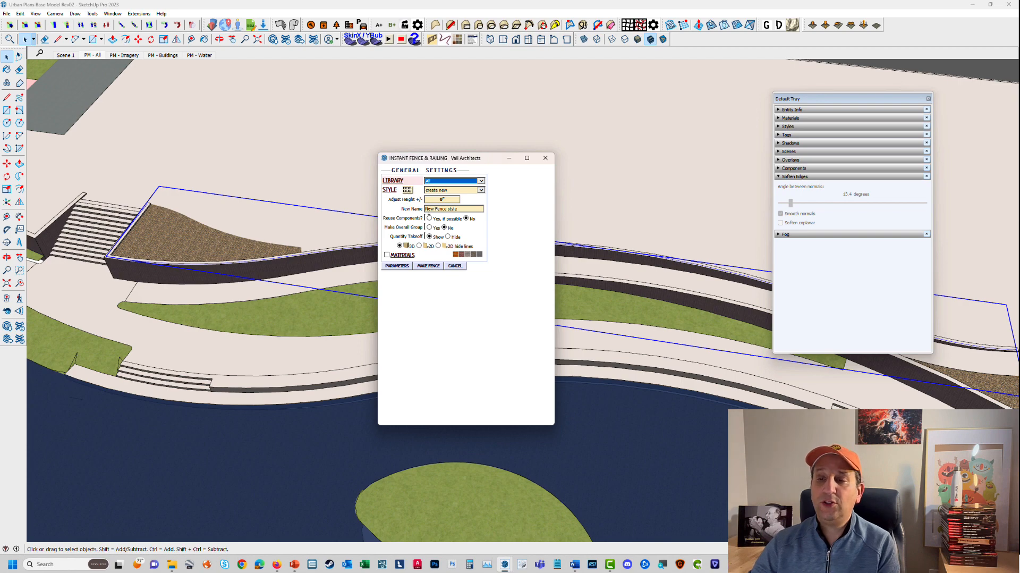
{"action": "left_click", "coordinate": [407, 189]}
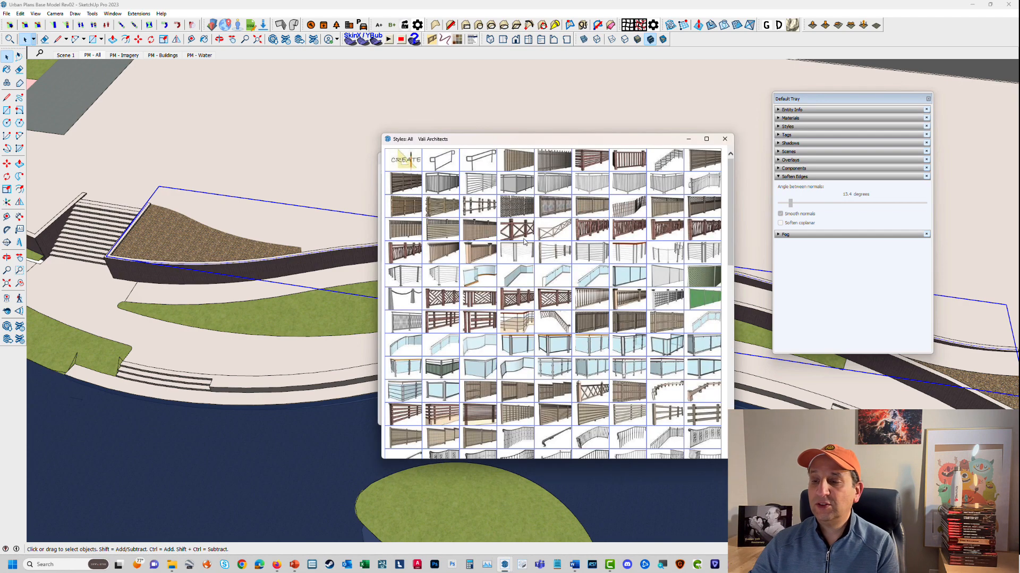
{"action": "scroll", "coordinate": [551, 295], "scroll_direction": "down", "scroll_amount": 1}
{"action": "scroll", "coordinate": [551, 295], "scroll_direction": "down", "scroll_amount": 10}
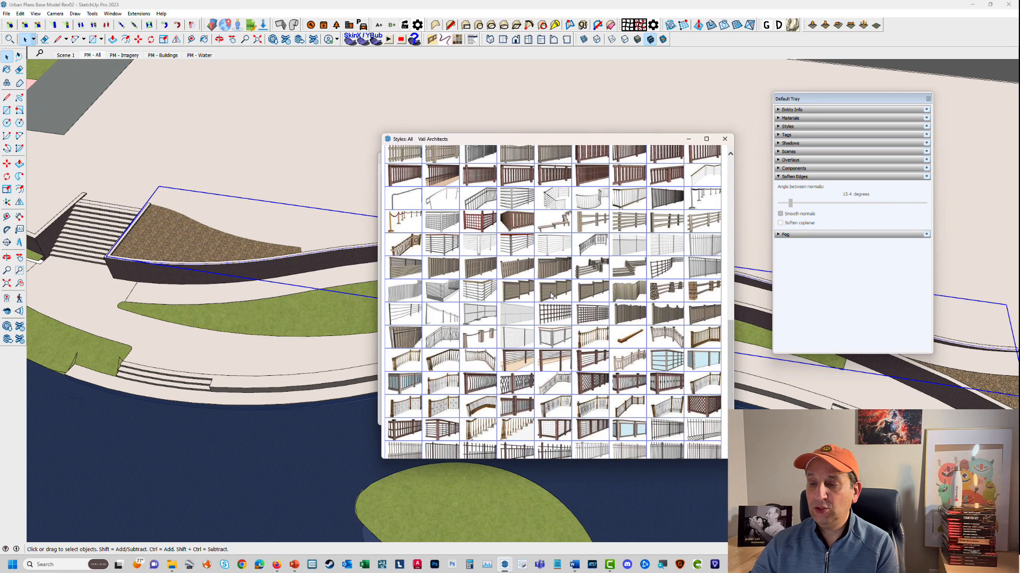
{"action": "scroll", "coordinate": [552, 296], "scroll_direction": "up", "scroll_amount": 12}
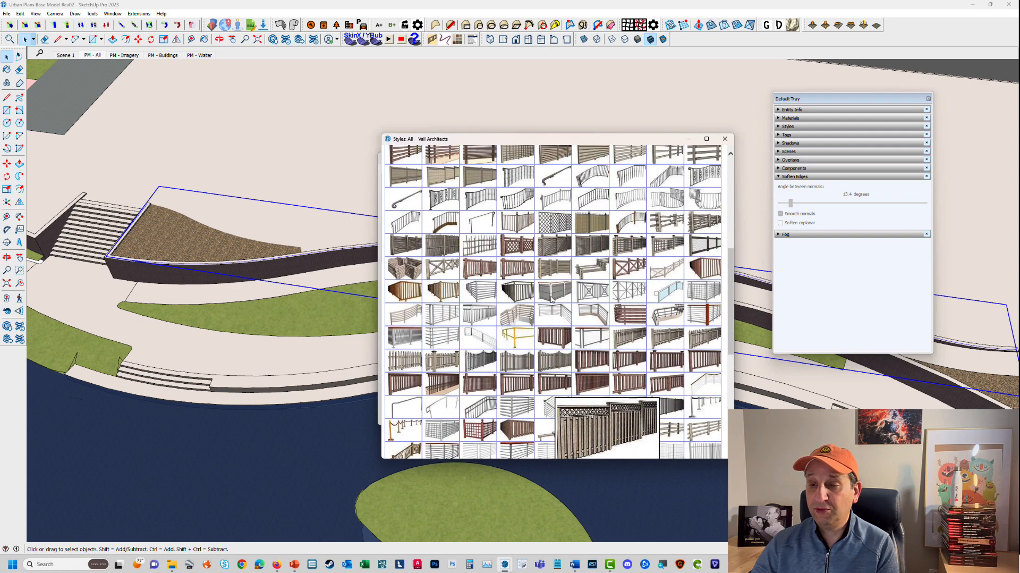
{"action": "left_click", "coordinate": [724, 139]}
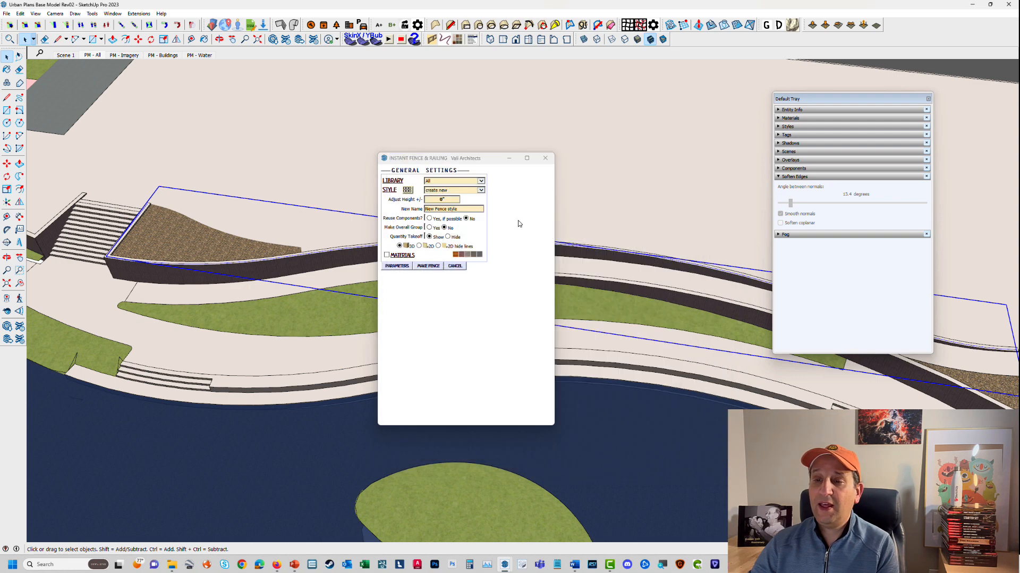
Choose the Modern 3 railing style from the In Model library and review its style parameters
{"action": "left_click", "coordinate": [481, 190]}
{"action": "left_click", "coordinate": [481, 181]}
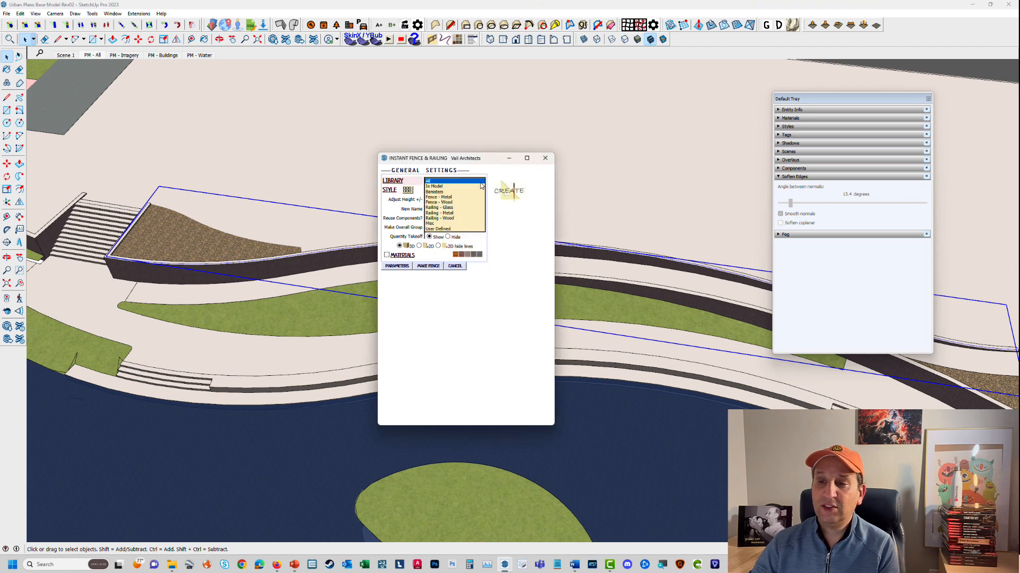
{"action": "left_click", "coordinate": [441, 192]}
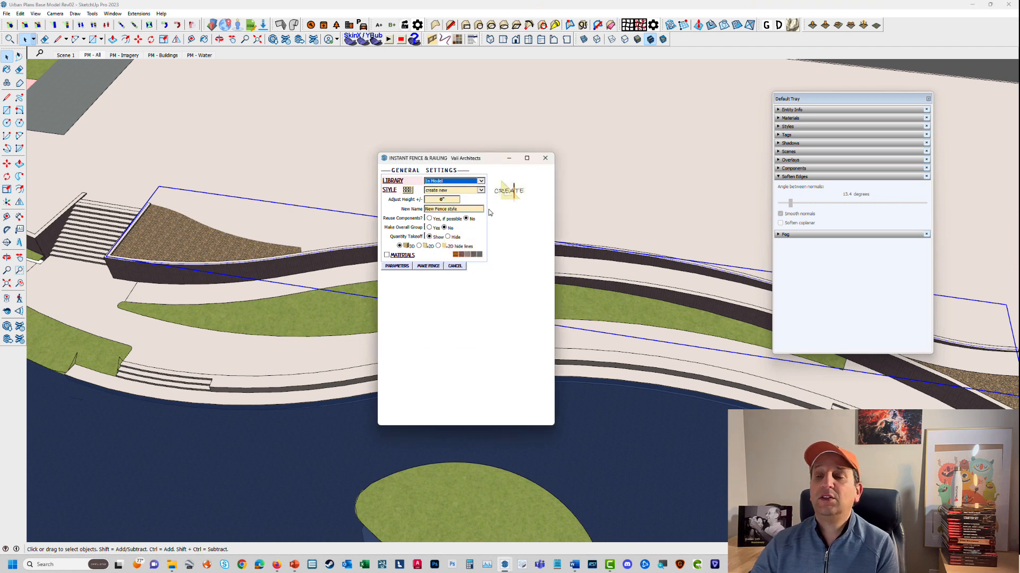
{"action": "left_click", "coordinate": [481, 190]}
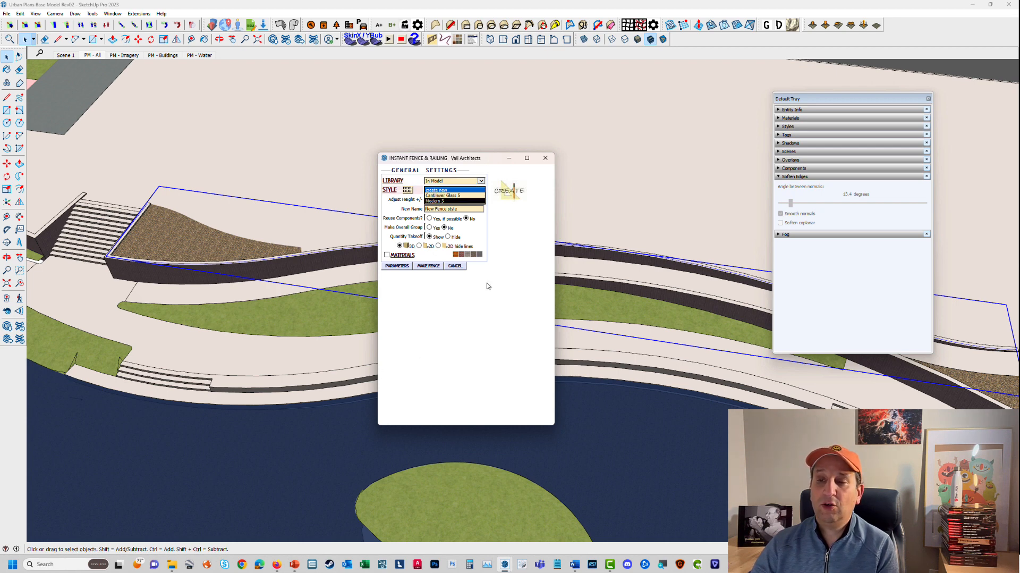
{"action": "left_click", "coordinate": [440, 201]}
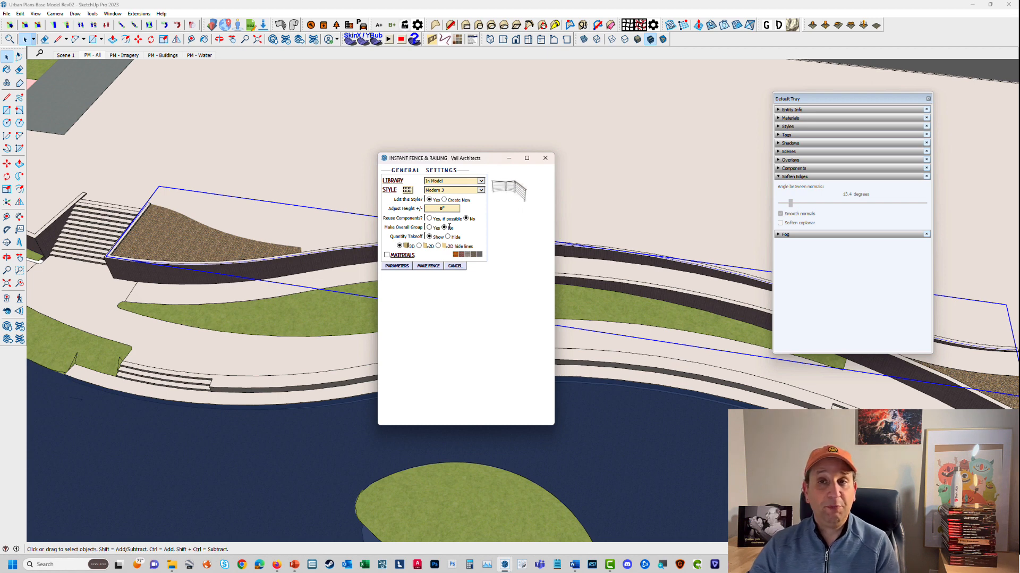
{"action": "left_click", "coordinate": [411, 266]}
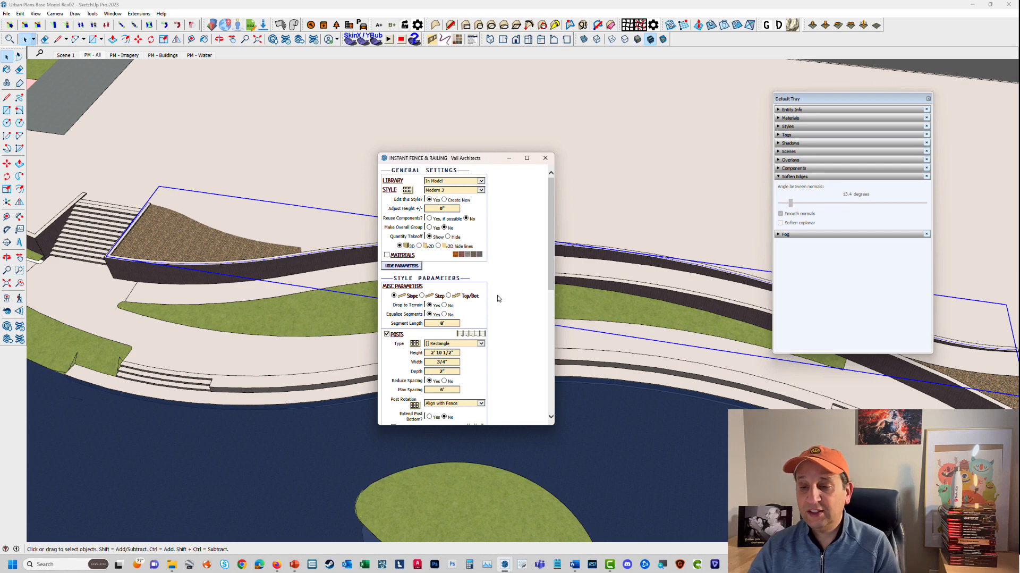
{"action": "scroll", "coordinate": [499, 301], "scroll_direction": "down", "scroll_amount": 1}
{"action": "scroll", "coordinate": [499, 300], "scroll_direction": "down", "scroll_amount": 2}
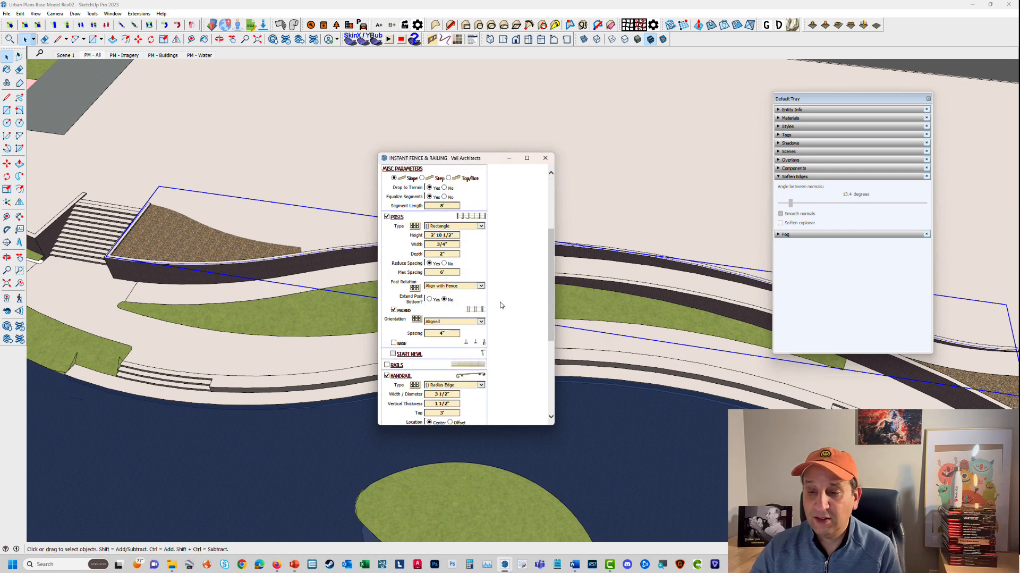
{"action": "scroll", "coordinate": [500, 305], "scroll_direction": "up", "scroll_amount": 3}
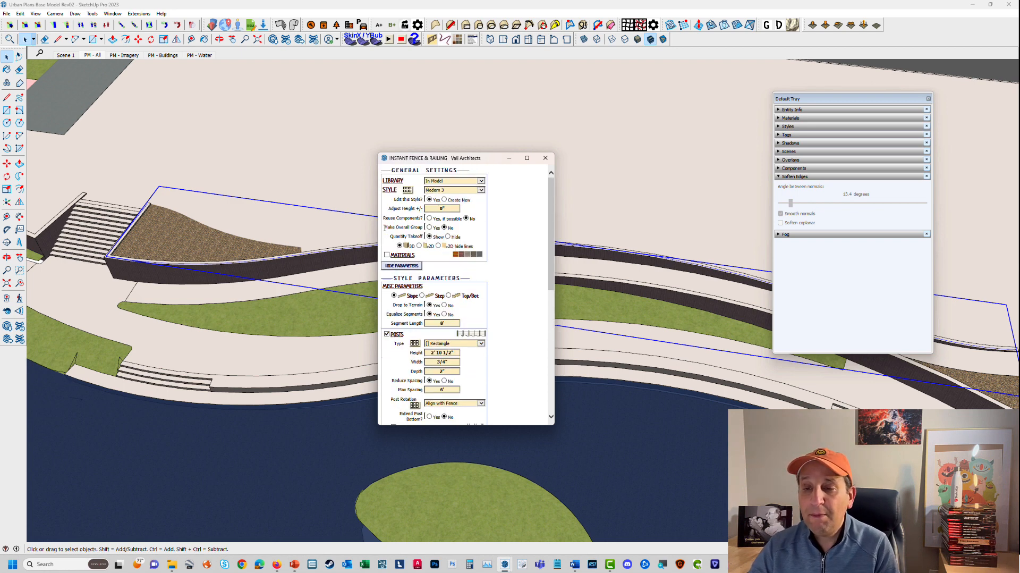
Set Make Overall Group to Yes so the generated railing is contained in a single group
{"action": "left_click_drag", "start_coordinate": [385, 227], "coordinate": [417, 228]}
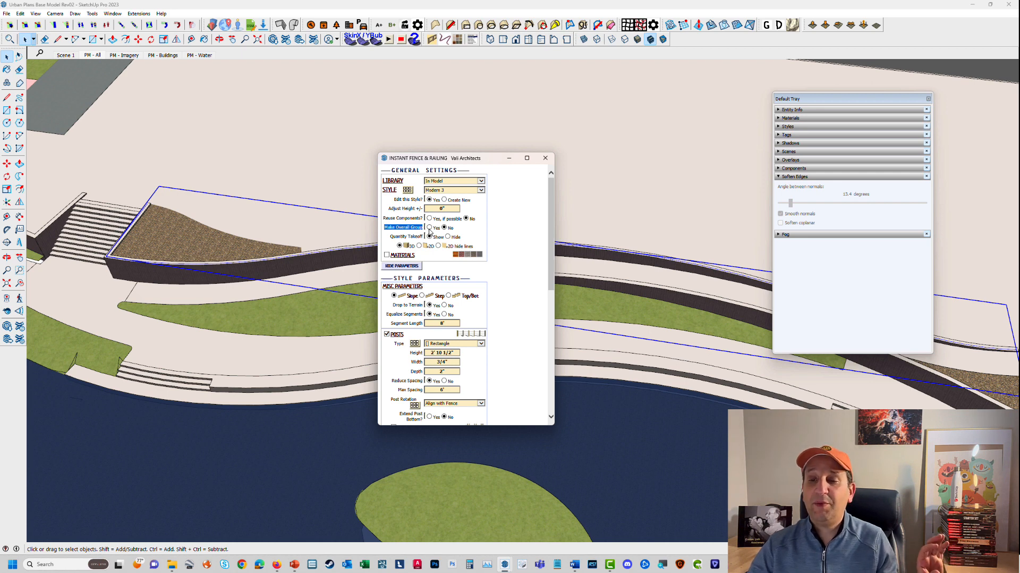
{"action": "left_click", "coordinate": [429, 227]}
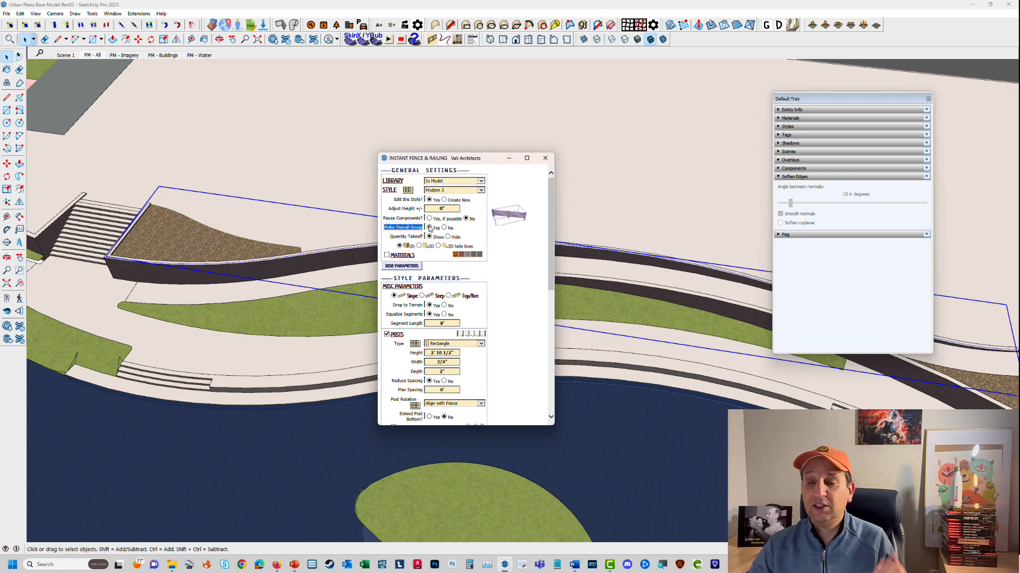
{"action": "left_click", "coordinate": [444, 227]}
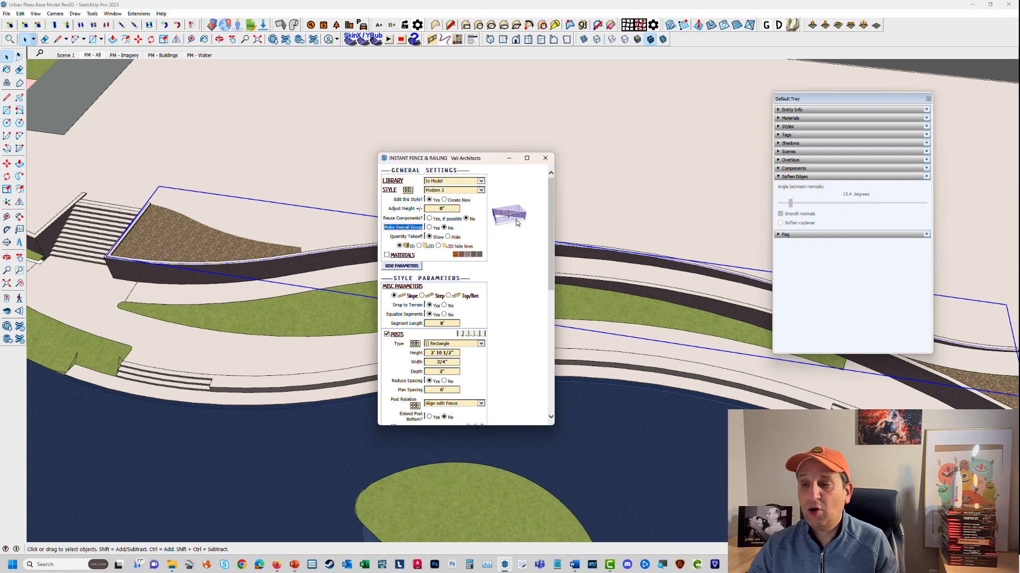
{"action": "left_click", "coordinate": [430, 227]}
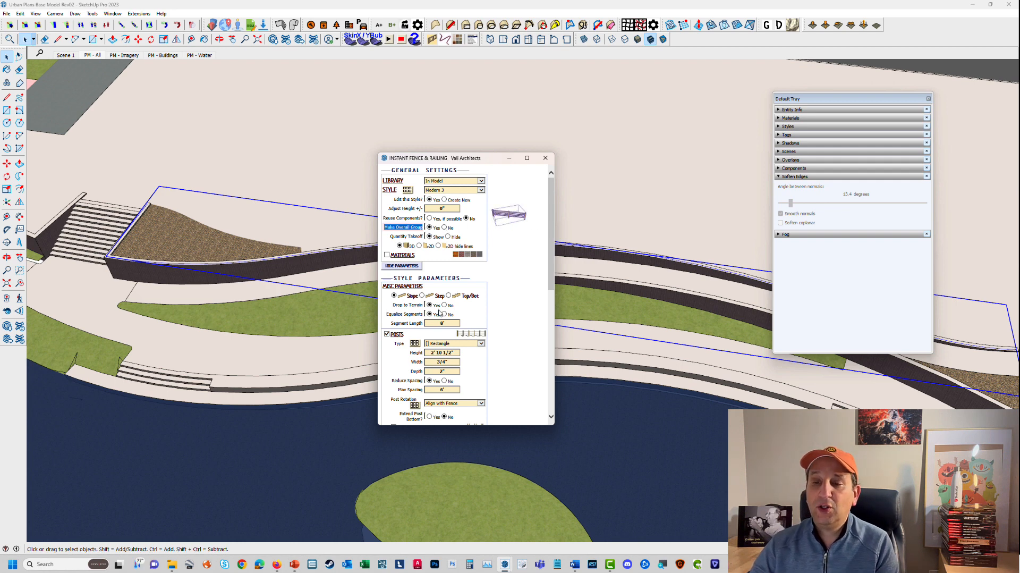
Generate the Modern 3 railing along the retaining wall's line and dismiss the quantity takeoff
{"action": "left_click", "coordinate": [399, 266]}
{"action": "left_click", "coordinate": [438, 267]}
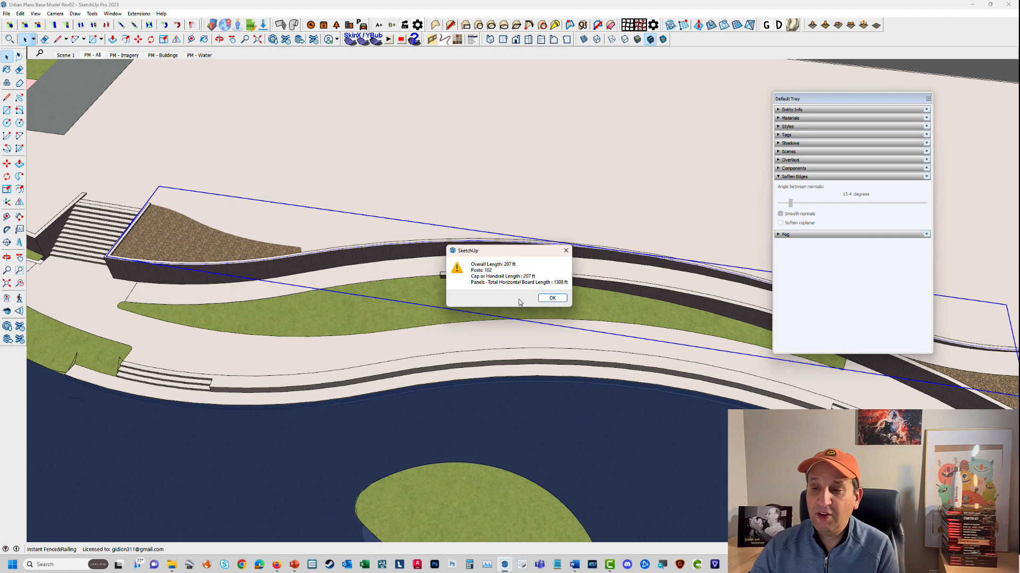
{"action": "left_click", "coordinate": [553, 297]}
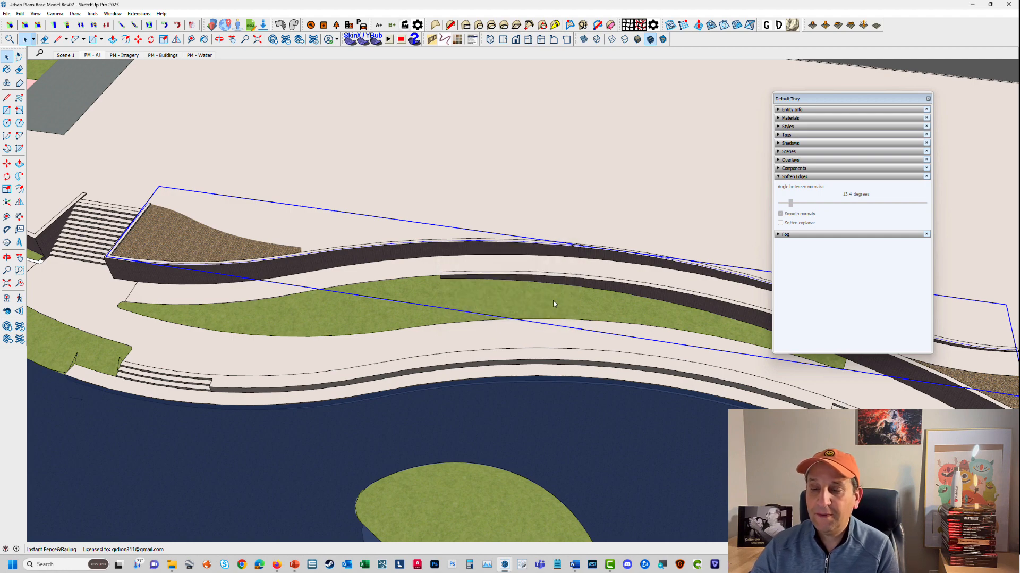
Restart Instant Fence & Railing on the retaining wall's line group and choose the Modern 5 style from the All library
{"action": "middle_click_drag", "start_coordinate": [444, 351], "coordinate": [460, 325]}
{"action": "scroll", "coordinate": [436, 269], "scroll_direction": "up", "scroll_amount": 5}
{"action": "scroll", "coordinate": [435, 269], "scroll_direction": "up", "scroll_amount": 3}
{"action": "key", "text": "space"}
{"action": "left_click", "coordinate": [460, 325]}
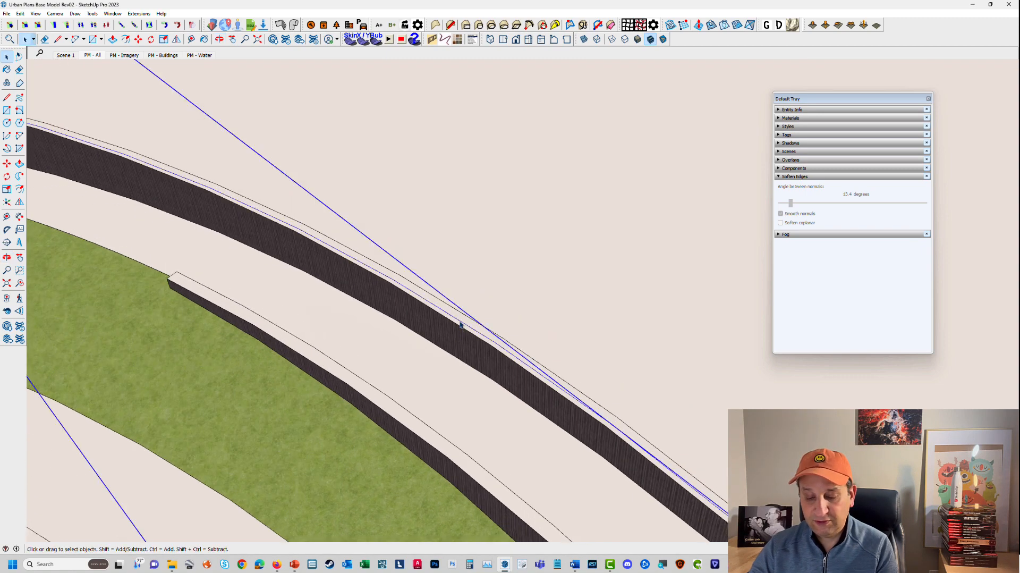
{"action": "key", "text": "f"}
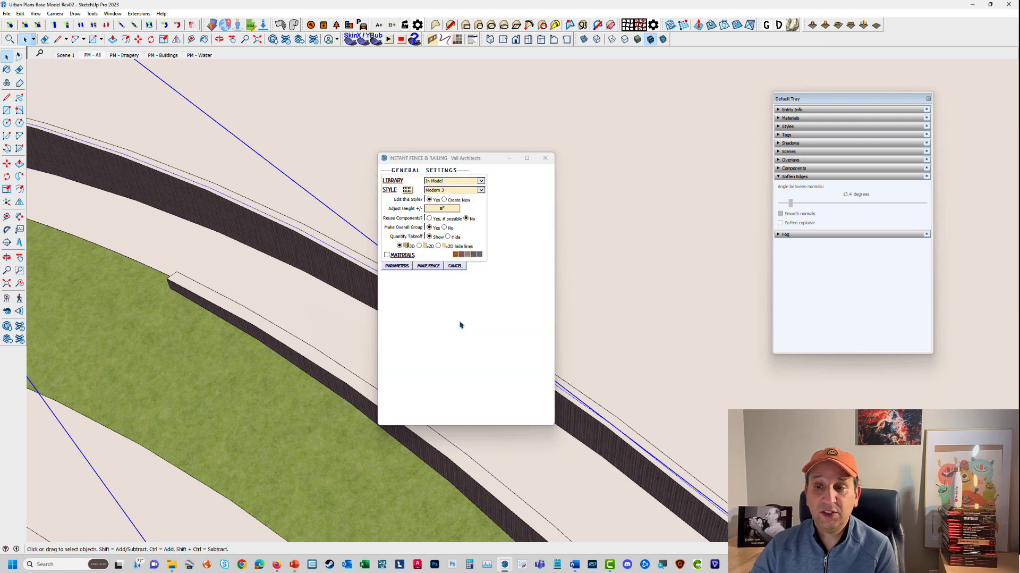
{"action": "left_click", "coordinate": [436, 182]}
{"action": "left_click", "coordinate": [440, 175]}
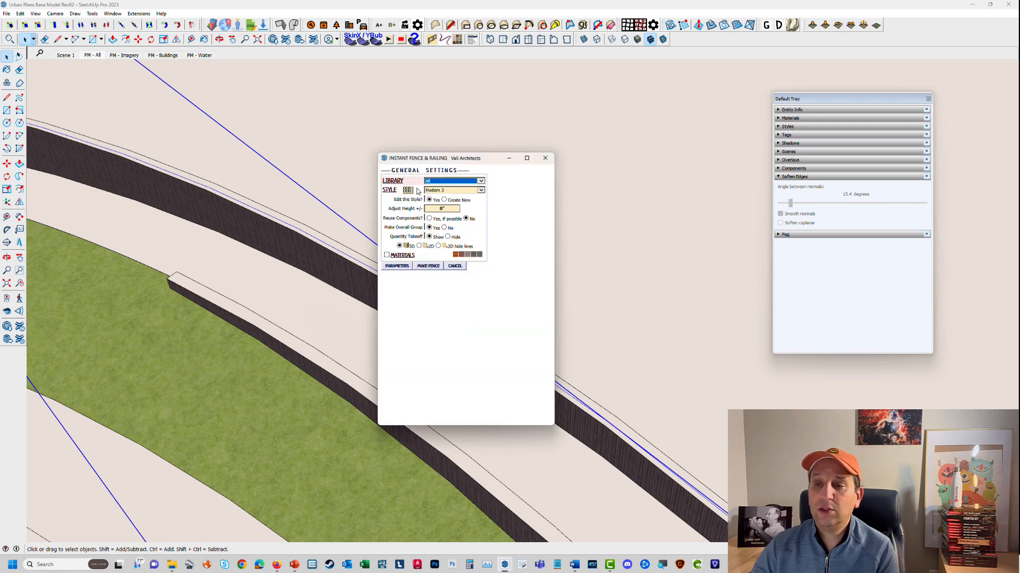
{"action": "left_click", "coordinate": [407, 190]}
{"action": "scroll", "coordinate": [564, 307], "scroll_direction": "down", "scroll_amount": 5}
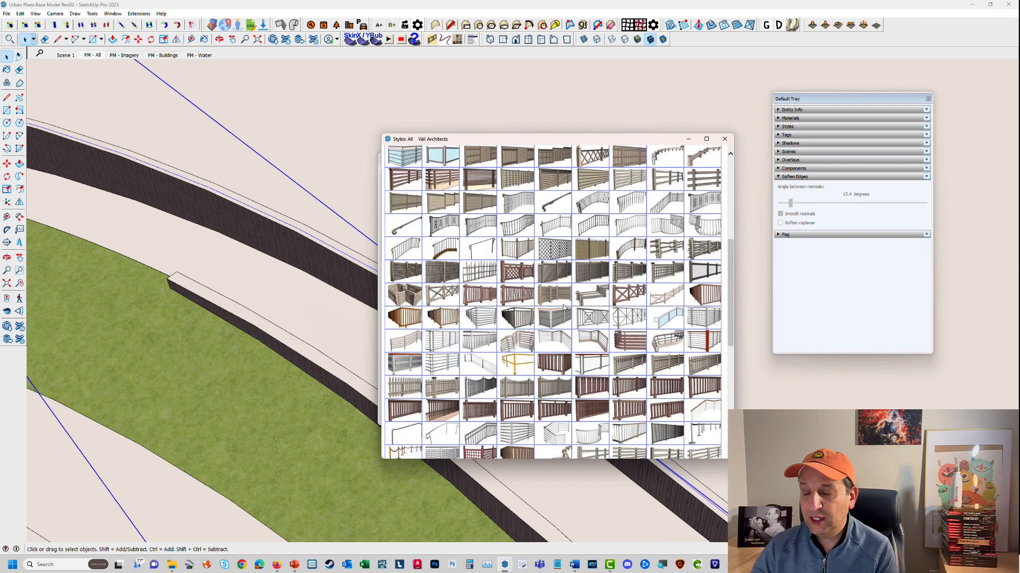
{"action": "scroll", "coordinate": [564, 306], "scroll_direction": "down", "scroll_amount": 3}
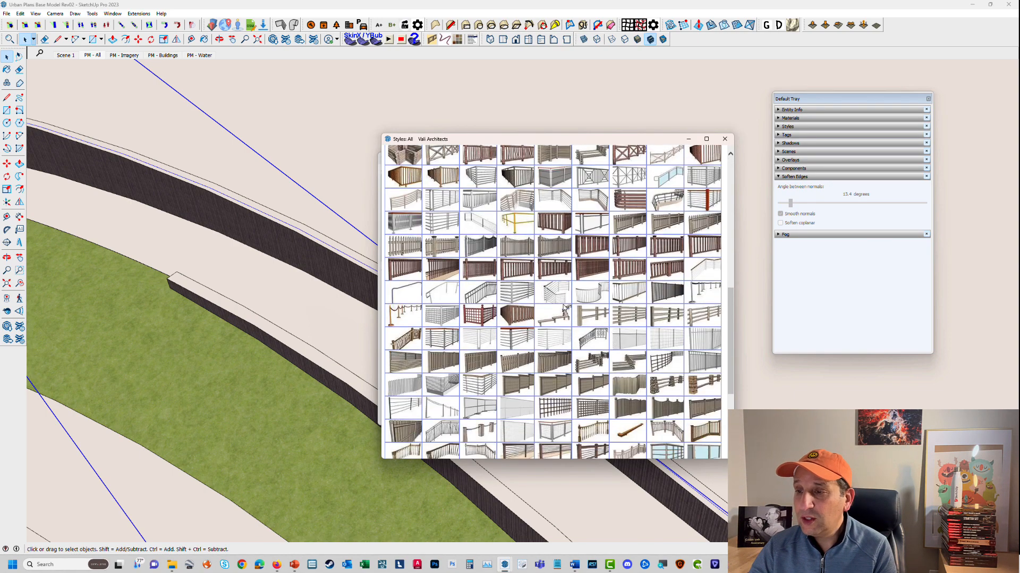
{"action": "mouse_move", "coordinate": [637, 198]}
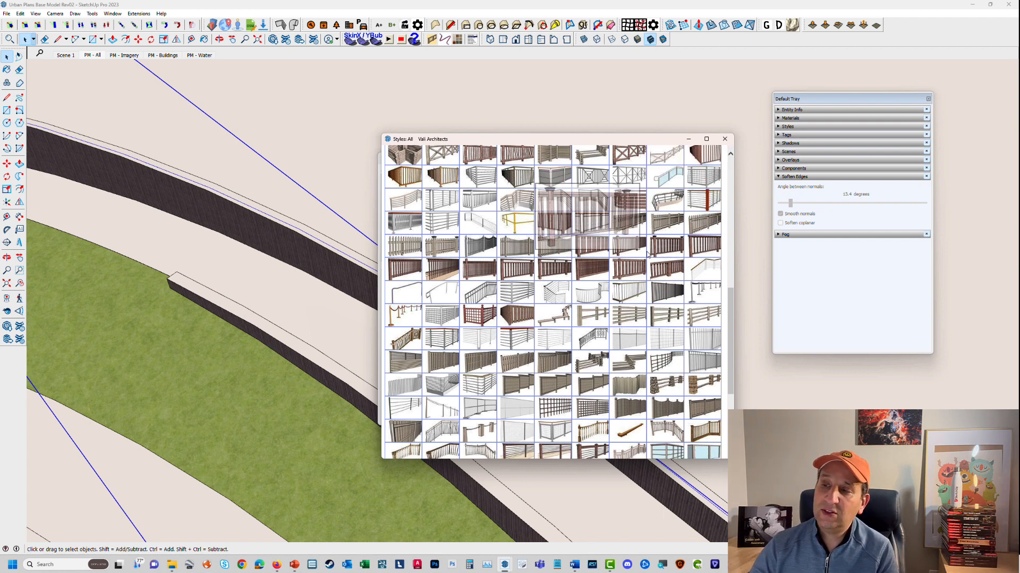
{"action": "left_click", "coordinate": [725, 139]}
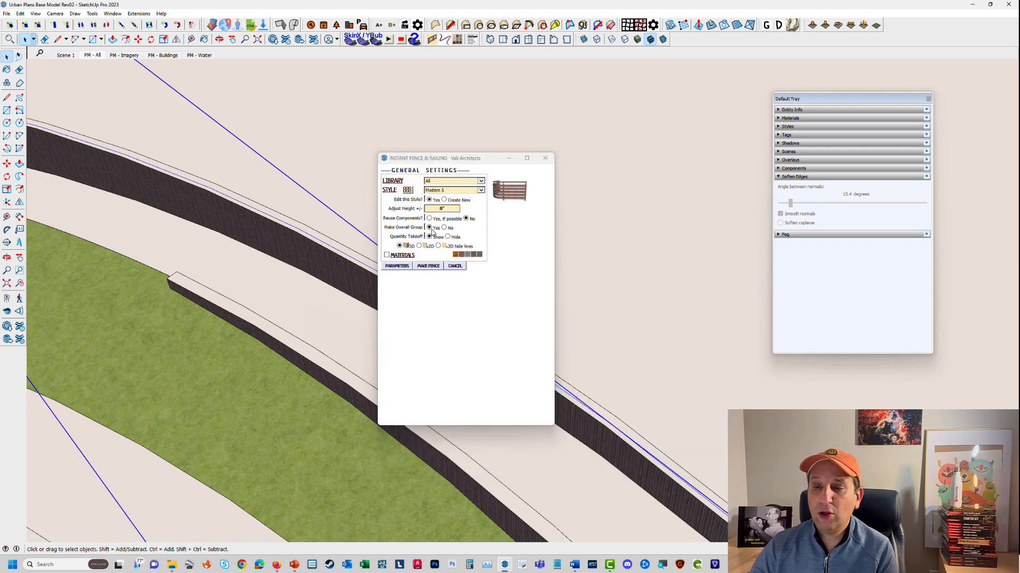
Generate the Modern 5 railing along the retaining wall, orienting it toward the grass strip, and dismiss the quantity takeoff
{"action": "left_click", "coordinate": [423, 265]}
{"action": "middle_click_drag", "start_coordinate": [330, 353], "coordinate": [440, 341]}
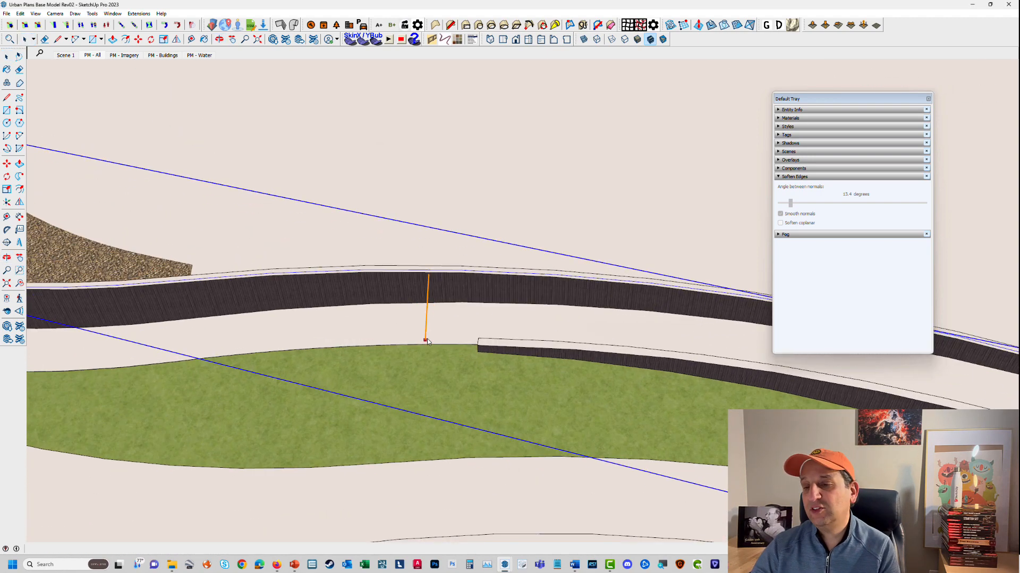
{"action": "double_click", "coordinate": [426, 339]}
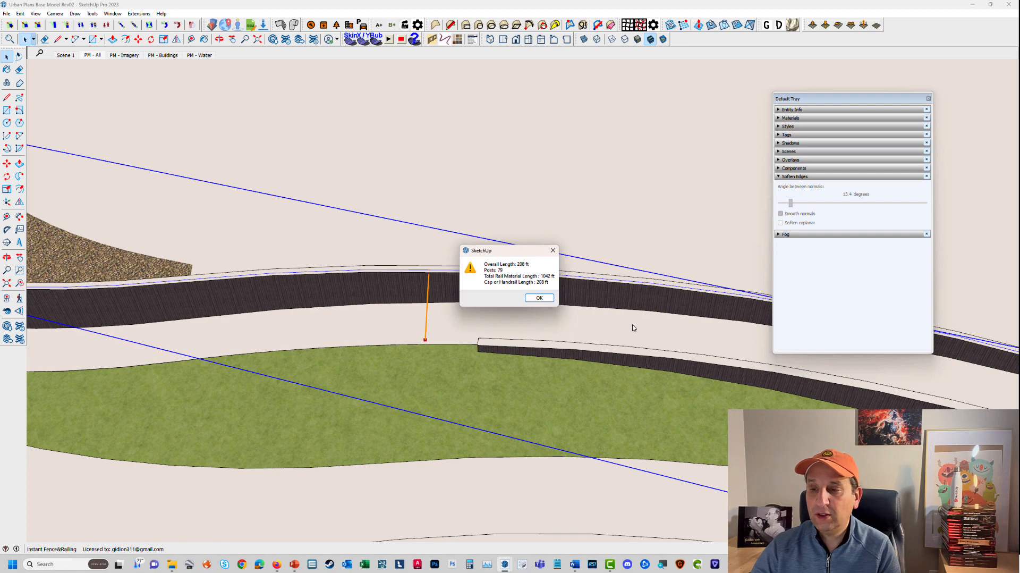
{"action": "left_click", "coordinate": [538, 298]}
Inspect the new railing up close and inside its group, and examine the railings along the walls across the complete plaza model
{"action": "mouse_move", "coordinate": [444, 303]}
{"action": "middle_mouse_down"}
{"action": "mouse_move", "coordinate": [344, 326]}
{"action": "mouse_move", "coordinate": [361, 314]}
{"action": "middle_mouse_up"}
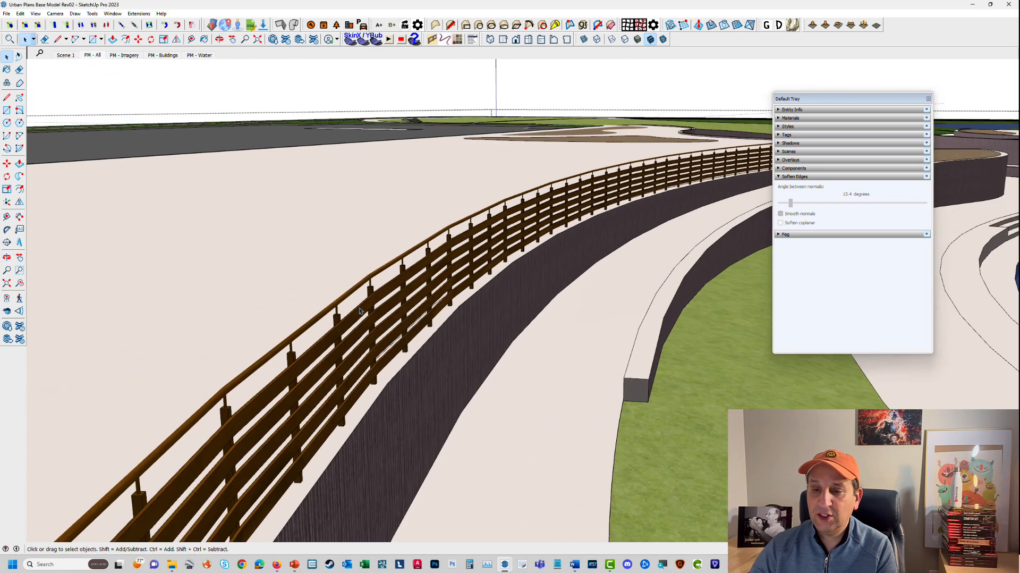
{"action": "left_click", "coordinate": [361, 314]}
{"action": "double_click", "coordinate": [361, 314]}
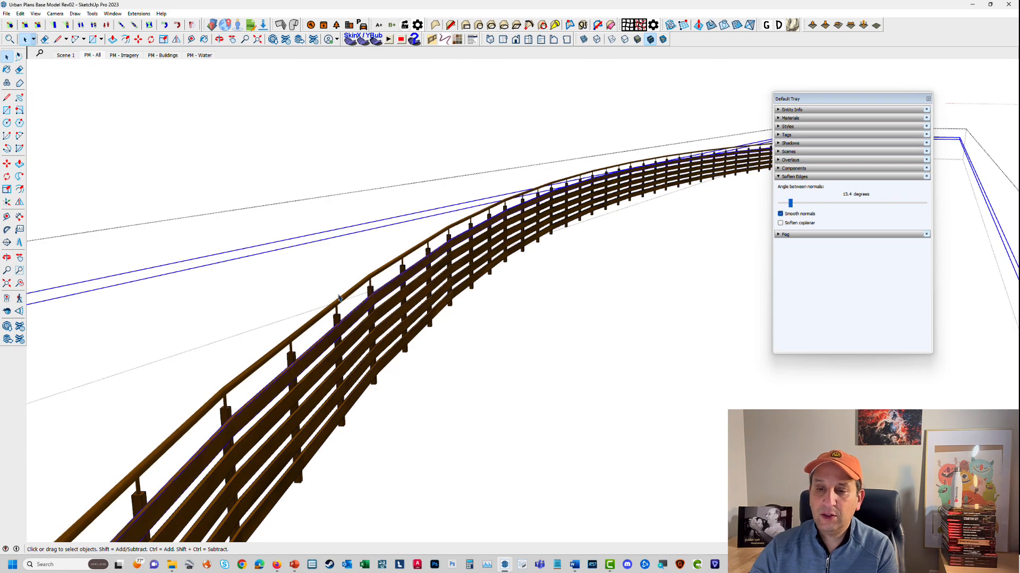
{"action": "key", "text": "Escape"}
{"action": "middle_click_drag", "start_coordinate": [348, 301], "coordinate": [436, 356]}
{"action": "key", "text": "space"}
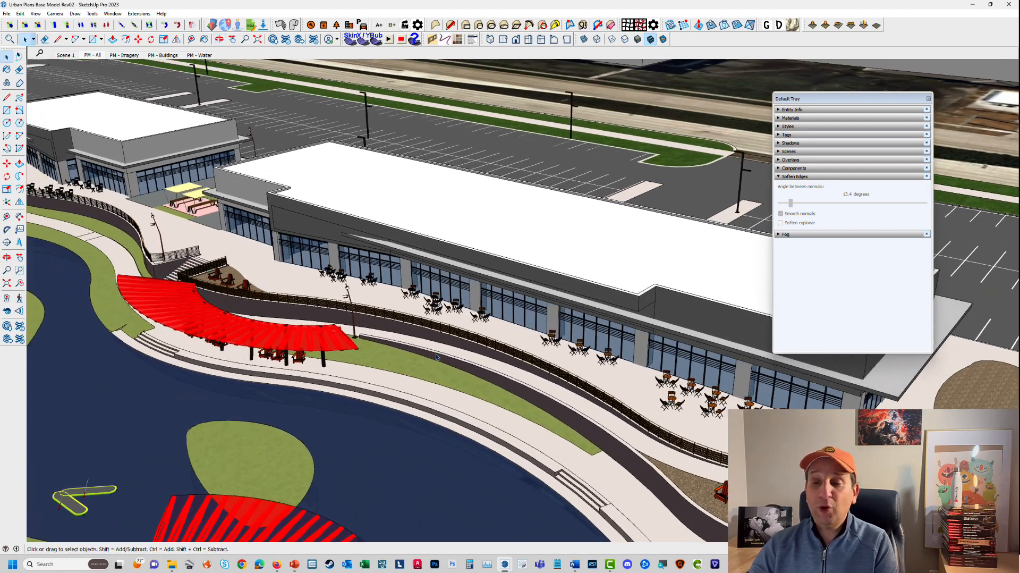
{"action": "middle_click_drag", "start_coordinate": [603, 426], "coordinate": [726, 356]}
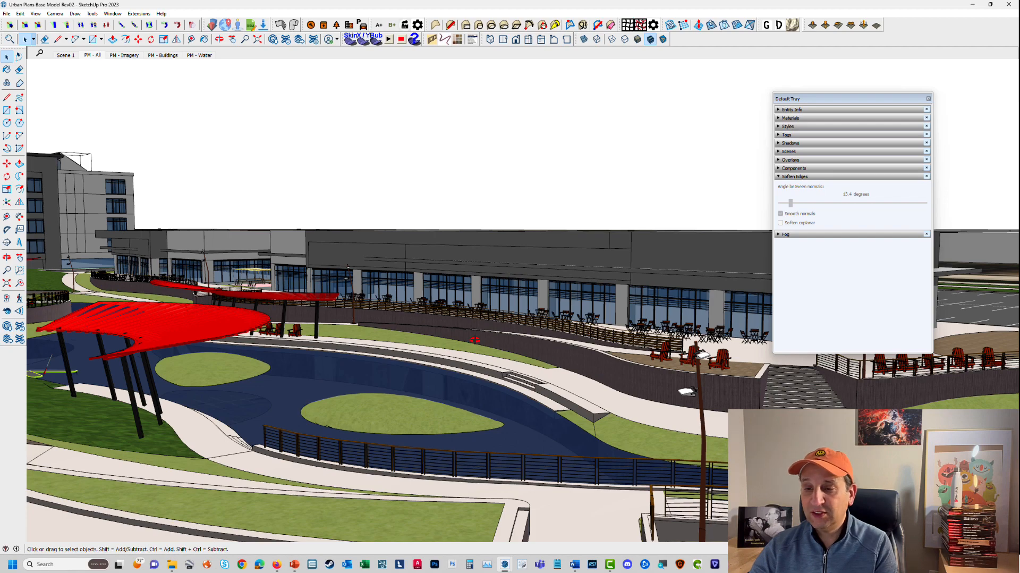
{"action": "middle_click_drag", "start_coordinate": [474, 340], "coordinate": [367, 323]}
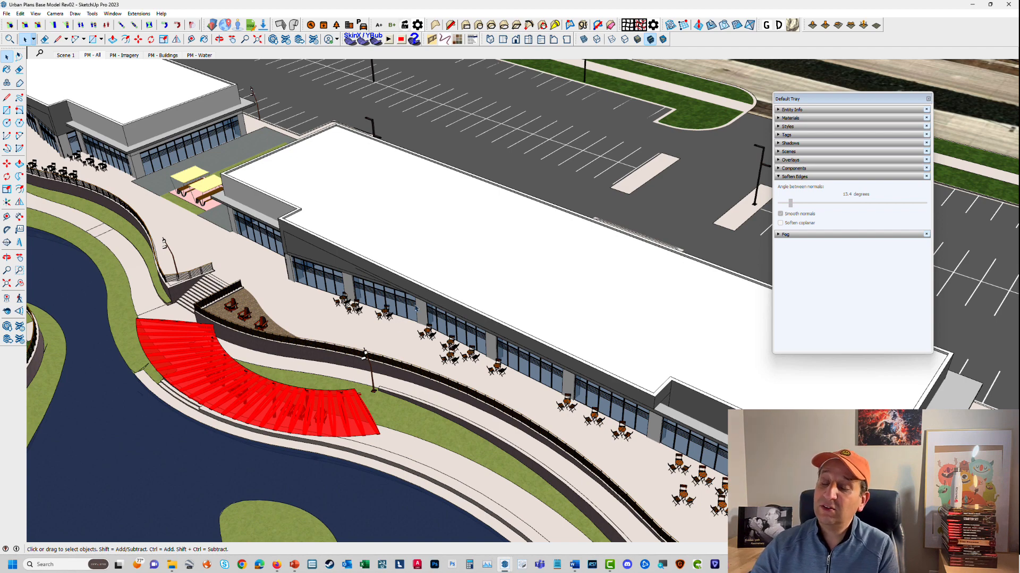
{"action": "middle_click_drag", "start_coordinate": [407, 240], "coordinate": [419, 306]}
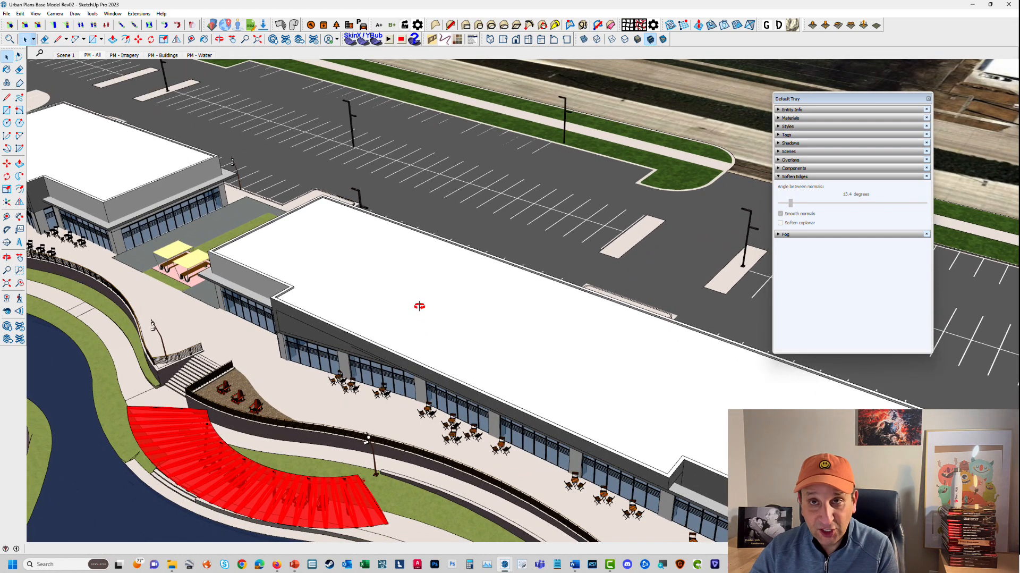